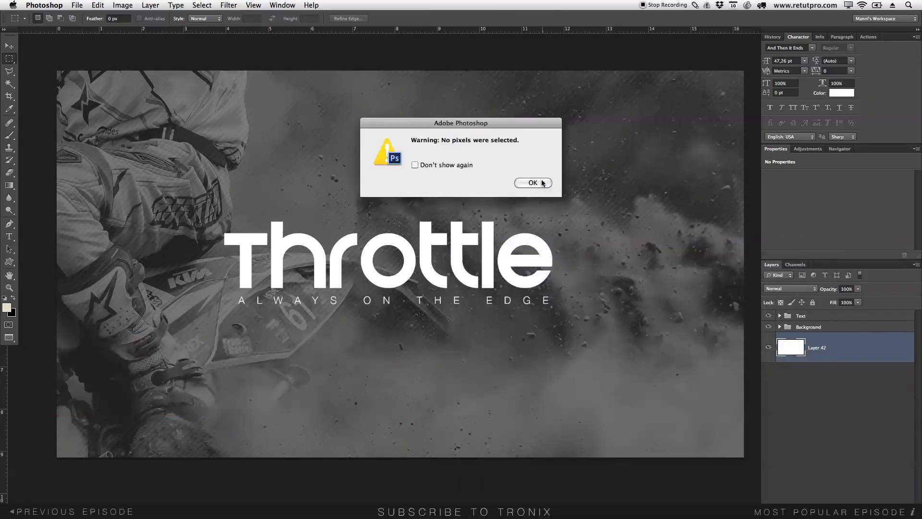
# Dismiss the no-pixels warning and hide the Text and Background groups, leaving white Layer 42.
pyautogui.click(533, 183)
pyautogui.click(769, 315)
pyautogui.click(769, 327)
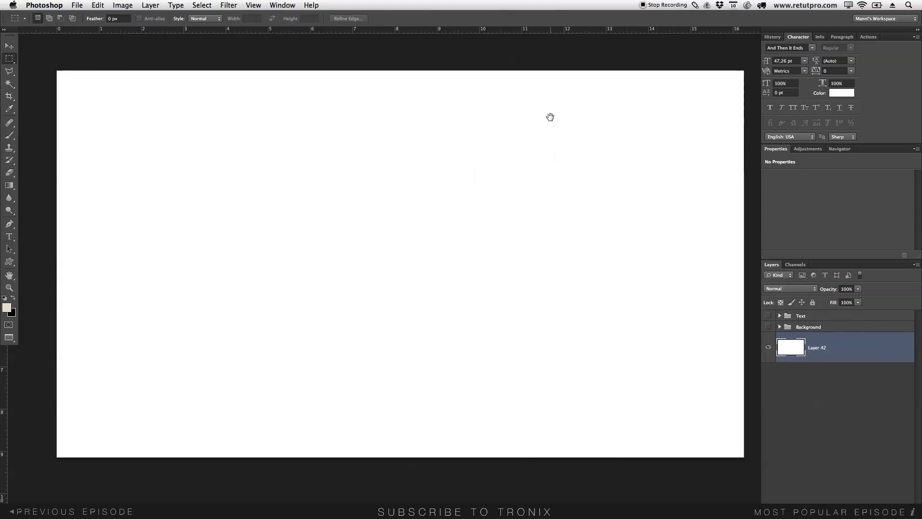
pyautogui.hscroll(2, 550, 121)
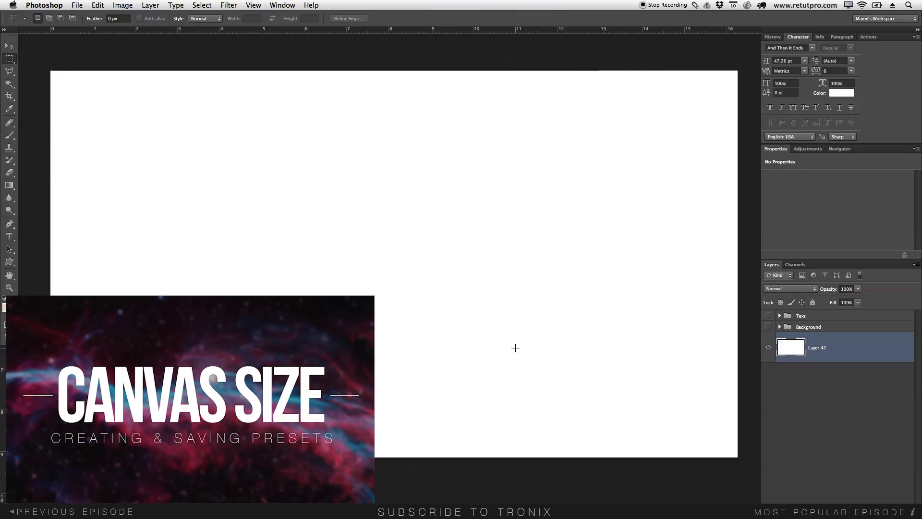
pyautogui.click(97, 5)
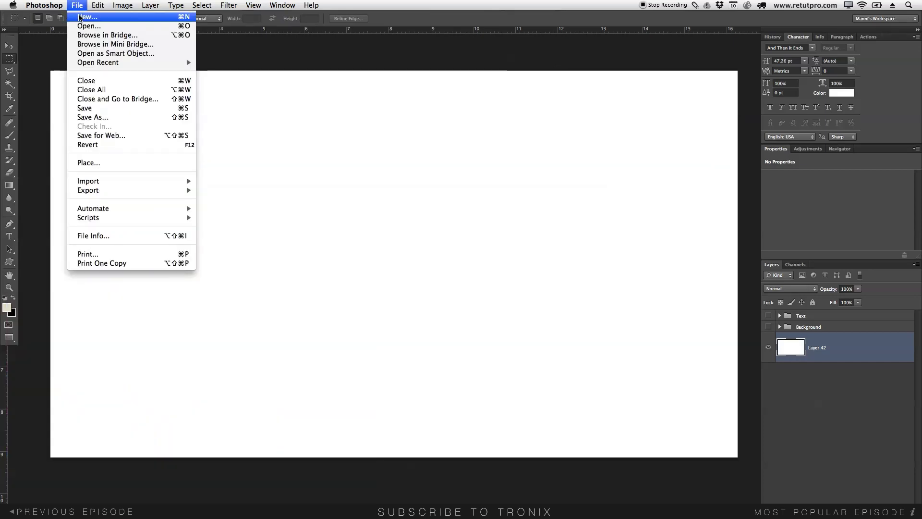
pyautogui.click(79, 17)
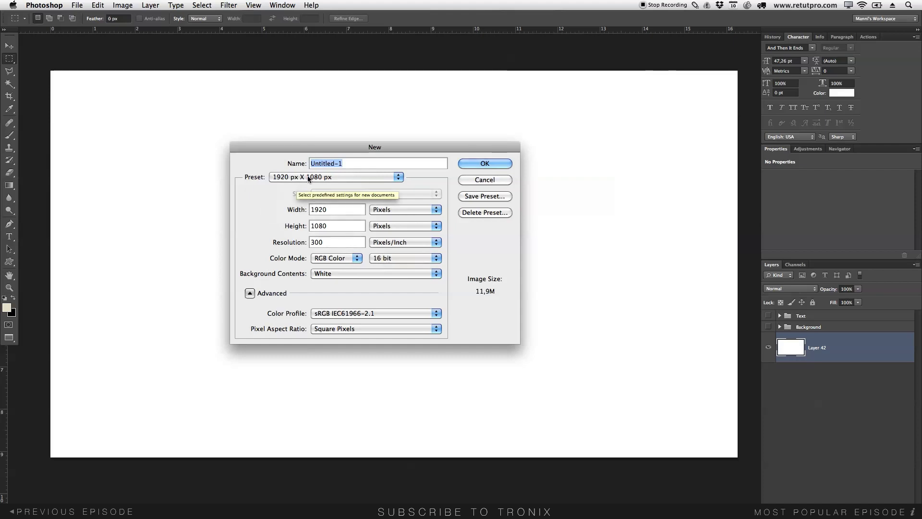
pyautogui.click(478, 163)
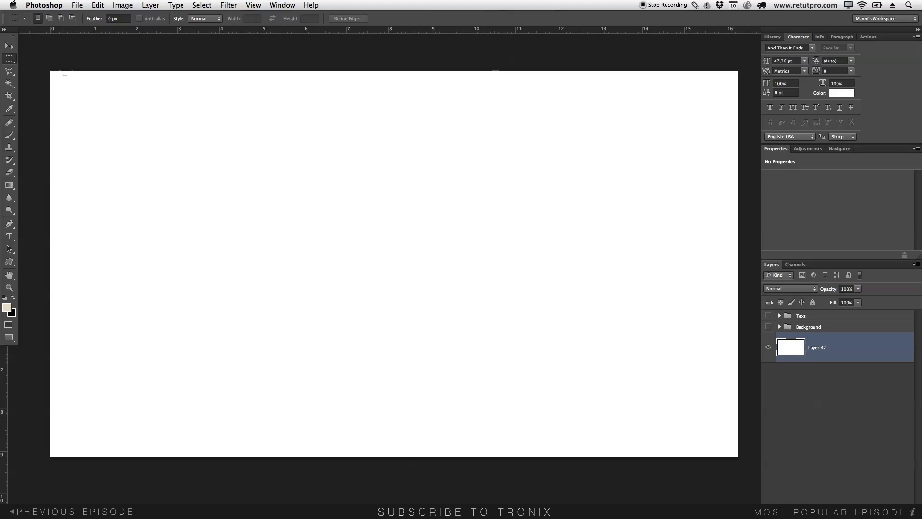
# Marquee-select the entire canvas and add a new empty layer named 'cOLOR bACKGROUND'.
pyautogui.moveTo(40, 74); pyautogui.dragTo(748, 468)
pyautogui.click(895, 498)
pyautogui.doubleClick(818, 347)
pyautogui.write('cOLOR')
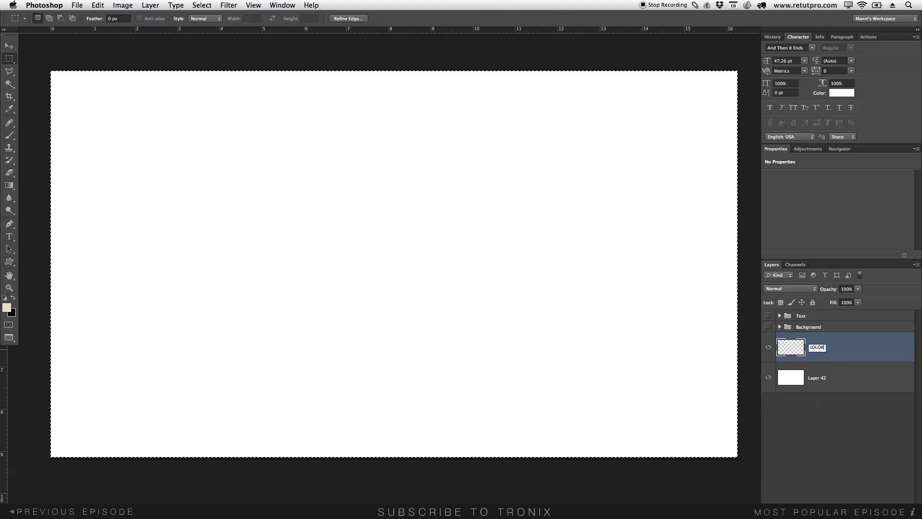
pyautogui.write(' bACKGROUN')
pyautogui.press('Return')
pyautogui.doubleClick(828, 356)
pyautogui.press('Right')
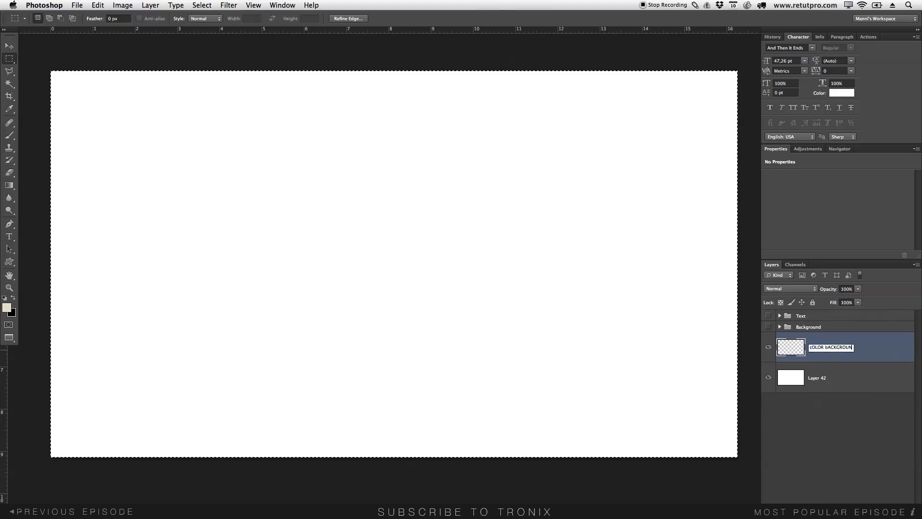
pyautogui.press('Return')
pyautogui.click(852, 354)
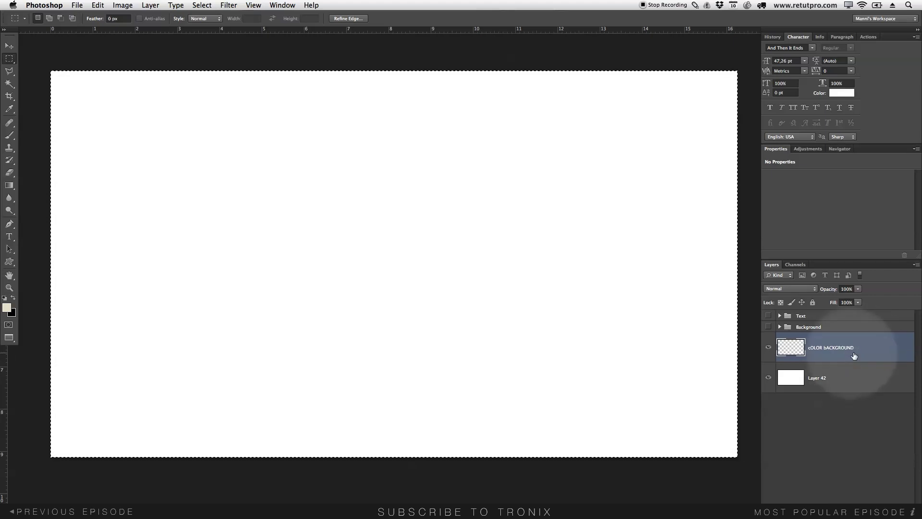
# Fill the full-canvas selection on cOLOR bACKGROUND with dark grey #292929.
pyautogui.rightClick(264, 233)
pyautogui.click(298, 354)
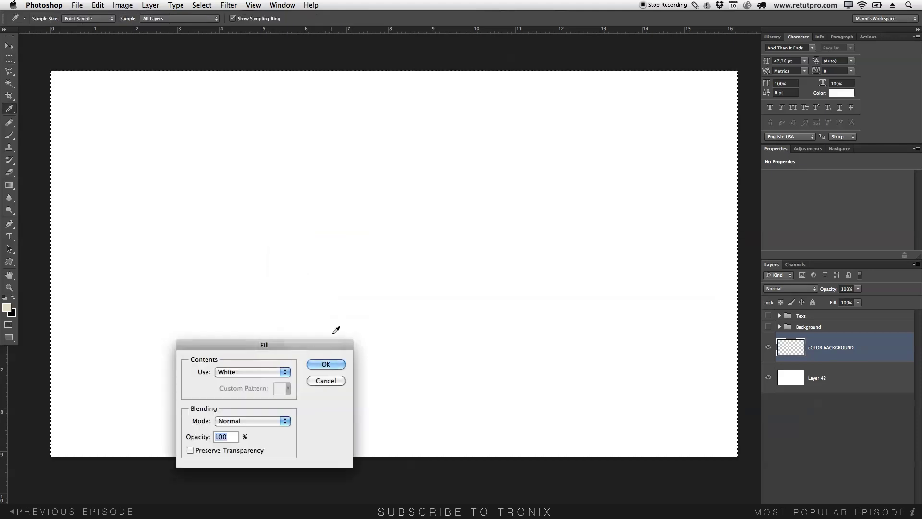
pyautogui.click(229, 372)
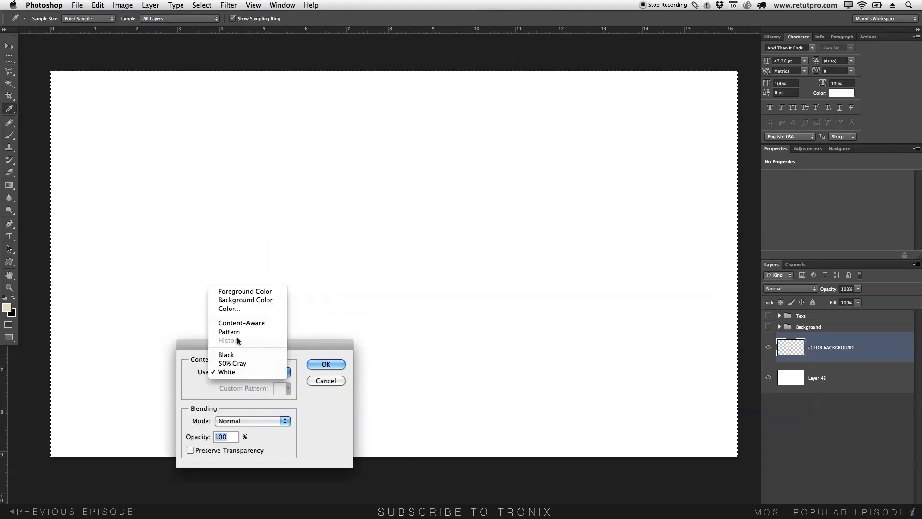
pyautogui.click(231, 308)
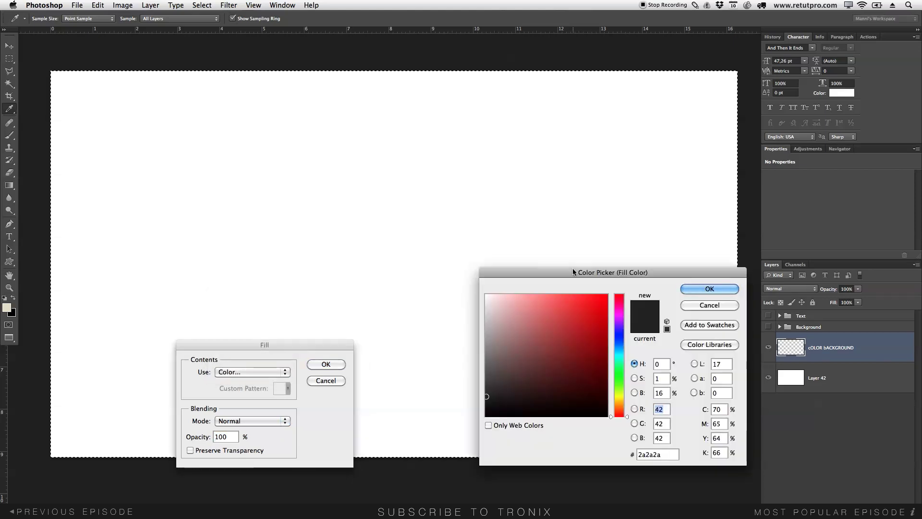
pyautogui.moveTo(497, 339)
pyautogui.mouseDown()
pyautogui.moveTo(490, 323)
pyautogui.moveTo(488, 412)
pyautogui.moveTo(485, 403)
pyautogui.mouseUp()
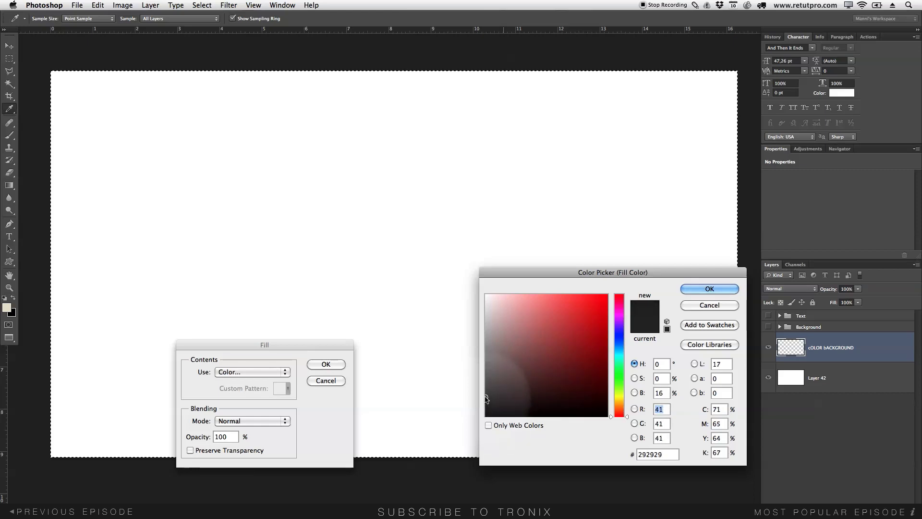
pyautogui.click(688, 289)
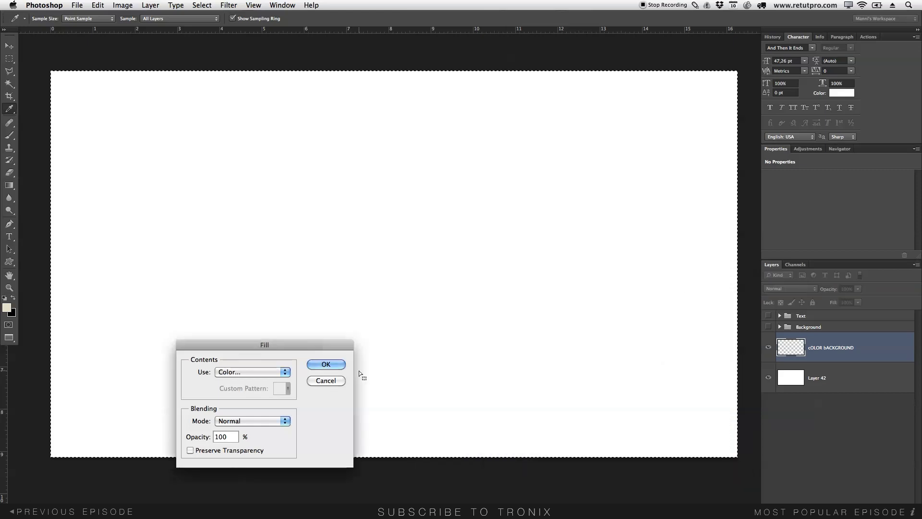
pyautogui.click(335, 368)
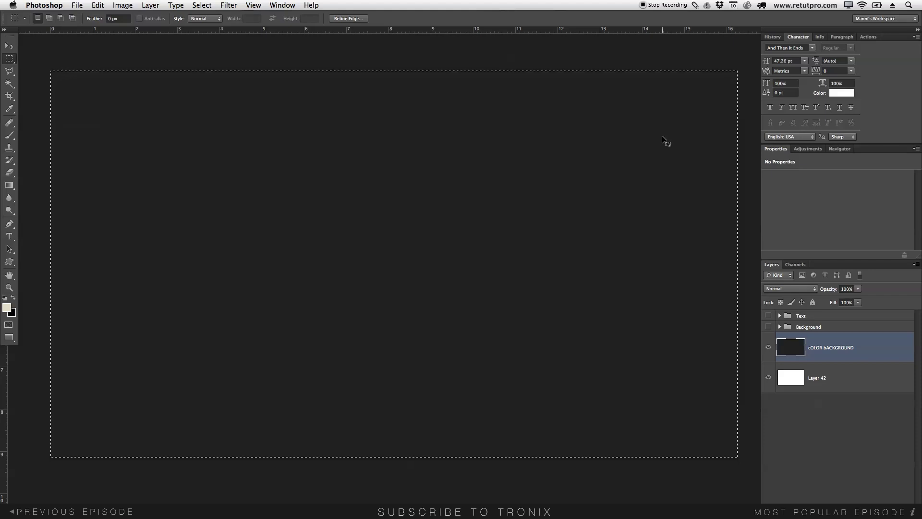
# Deselect, show the Background group and move the Screen shot layer below Layer 42 copy.
pyautogui.press('super+d')
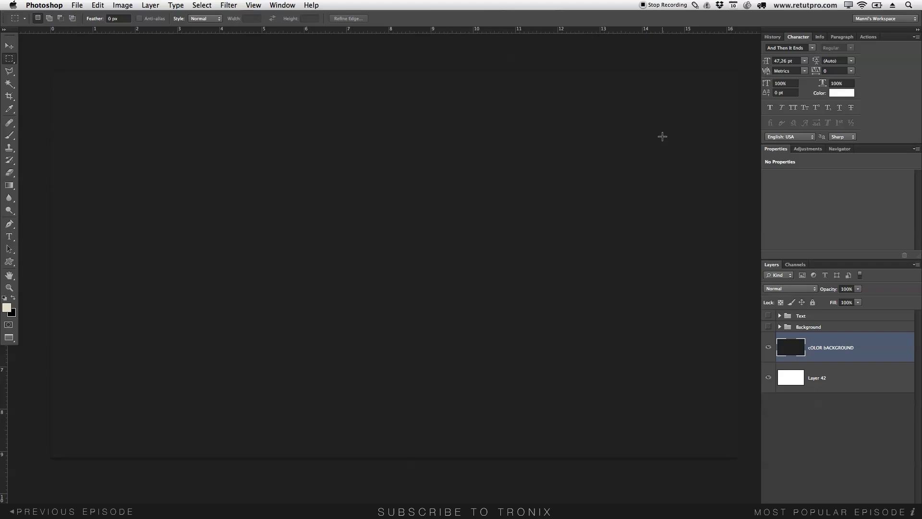
pyautogui.press('v')
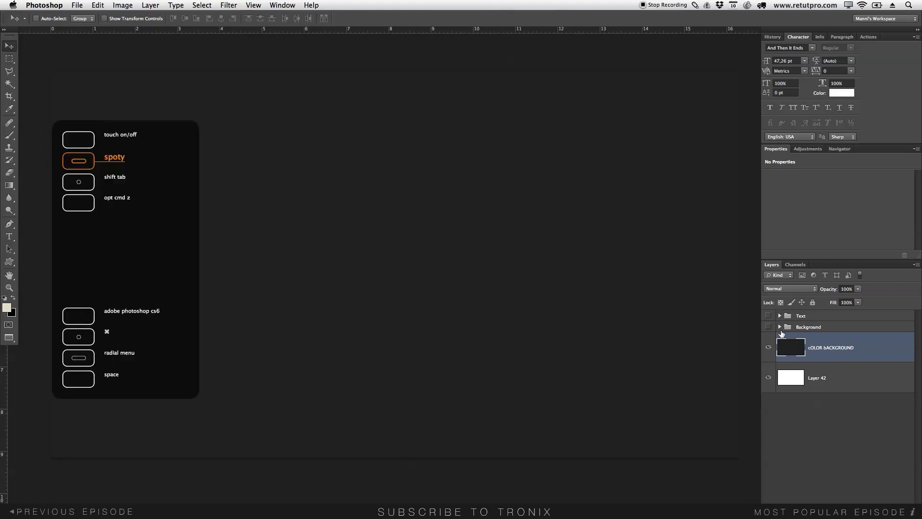
pyautogui.click(780, 327)
pyautogui.click(771, 378)
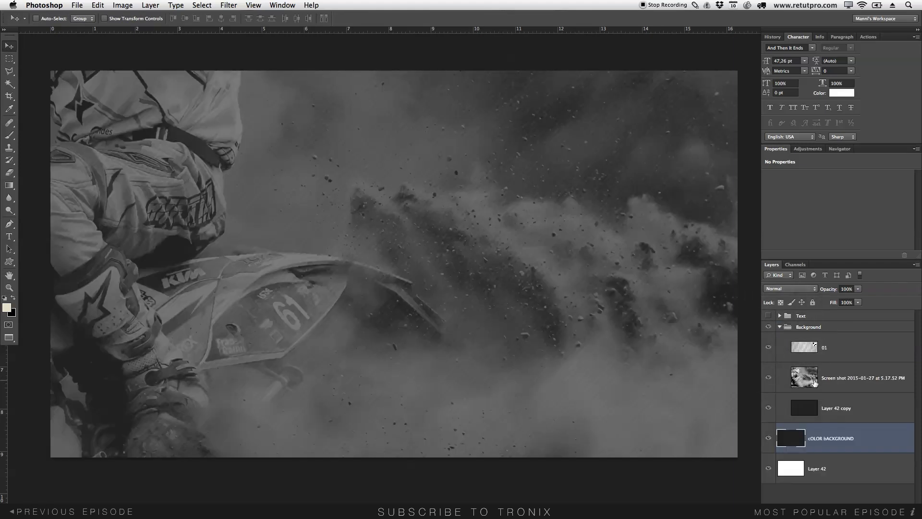
pyautogui.moveTo(814, 382); pyautogui.dragTo(811, 423)
# Hide the 01 and Layer 42 copy layers and set the photo to 100% opacity.
pyautogui.click(768, 347)
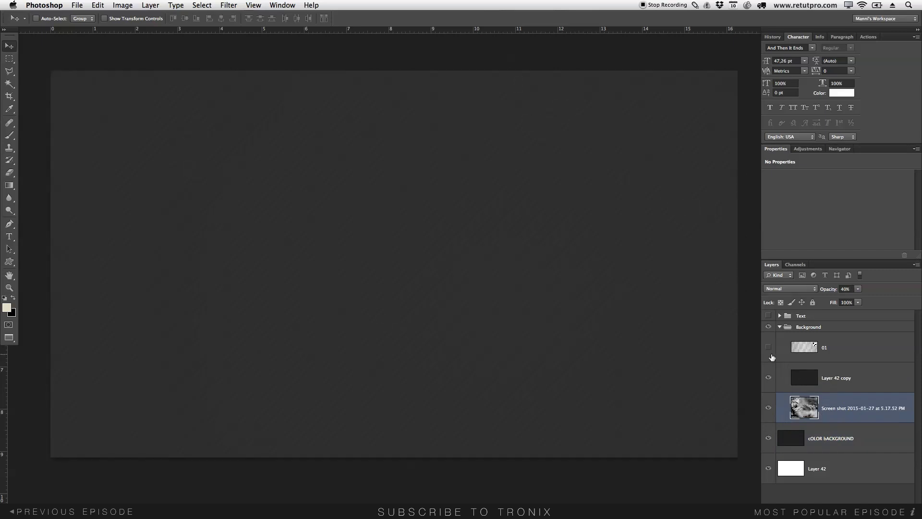
pyautogui.click(769, 377)
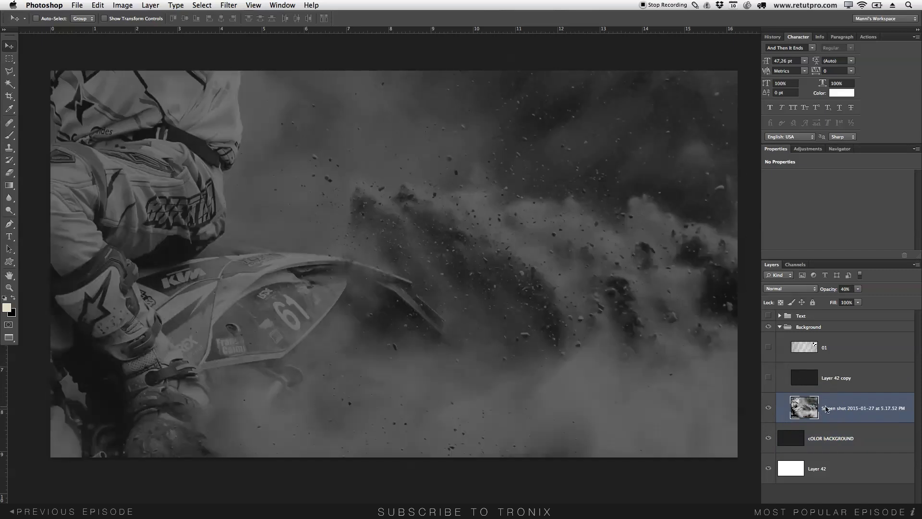
pyautogui.moveTo(828, 290); pyautogui.dragTo(860, 295)
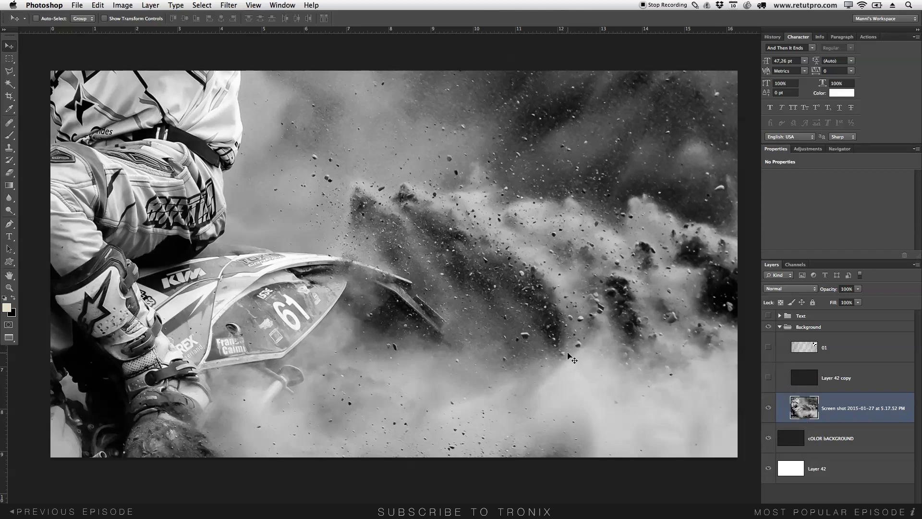
# Check the photo layer's bounds with Free Transform and adjust the canvas zoom.
pyautogui.hotkey('ctrl', 't')
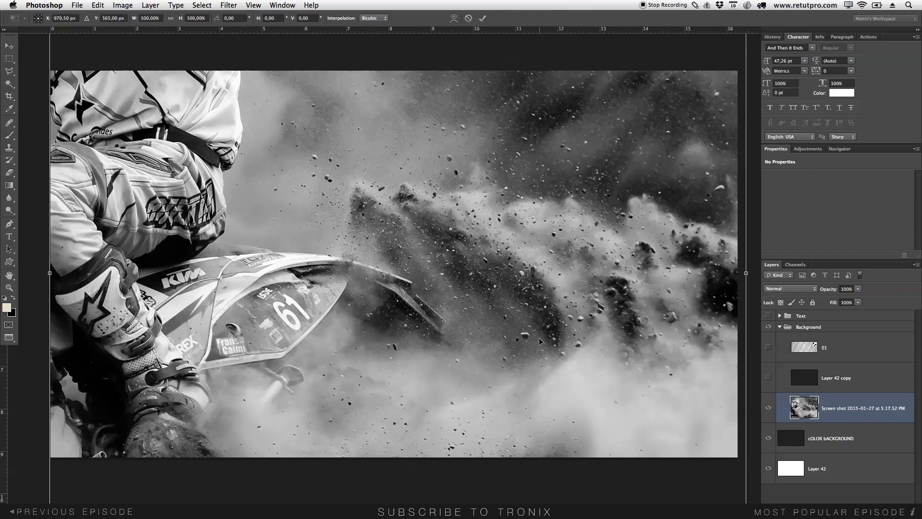
pyautogui.press('Return')
pyautogui.press('z')
pyautogui.moveTo(537, 337); pyautogui.dragTo(509, 330)
pyautogui.hotkey('ctrl', 't')
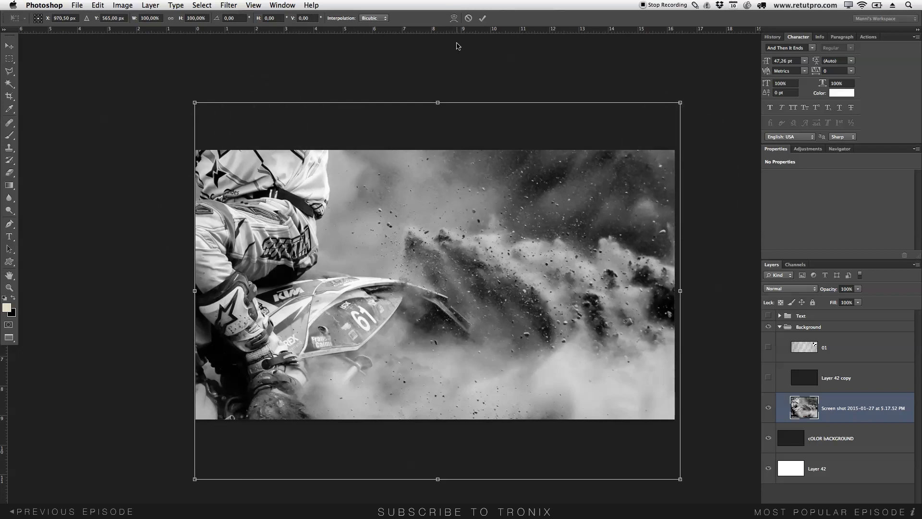
pyautogui.click(482, 18)
pyautogui.press('z')
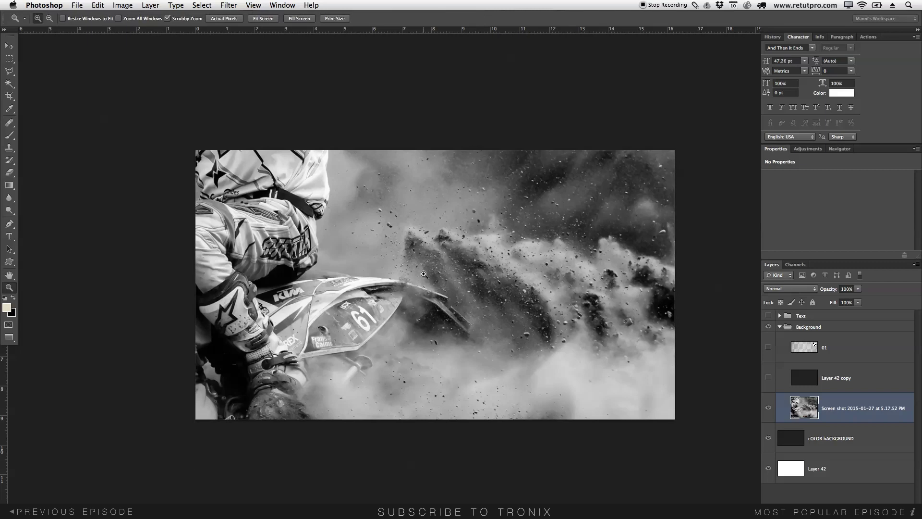
pyautogui.moveTo(414, 297)
pyautogui.mouseDown()
pyautogui.moveTo(438, 283)
pyautogui.moveTo(421, 285)
pyautogui.mouseUp()
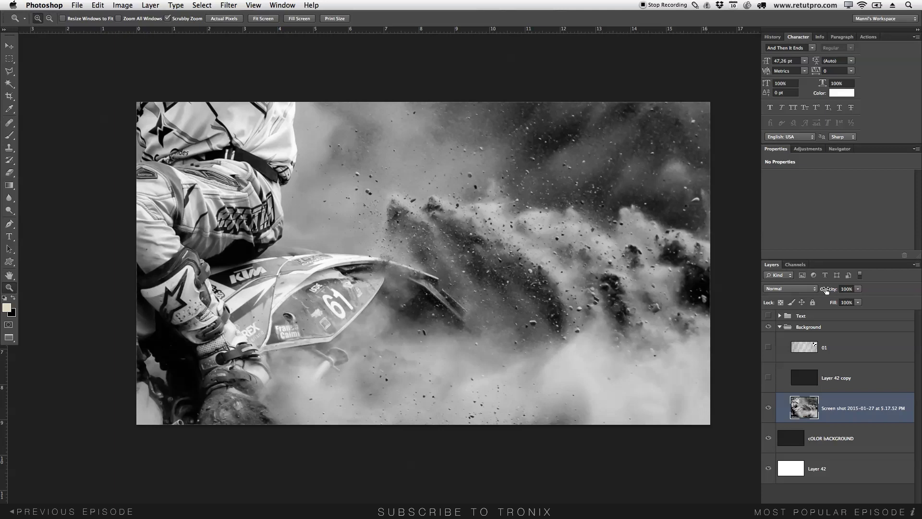
# Lower the motocross photo layer to 40% opacity, toggling its visibility to compare.
pyautogui.moveTo(828, 291); pyautogui.dragTo(800, 291)
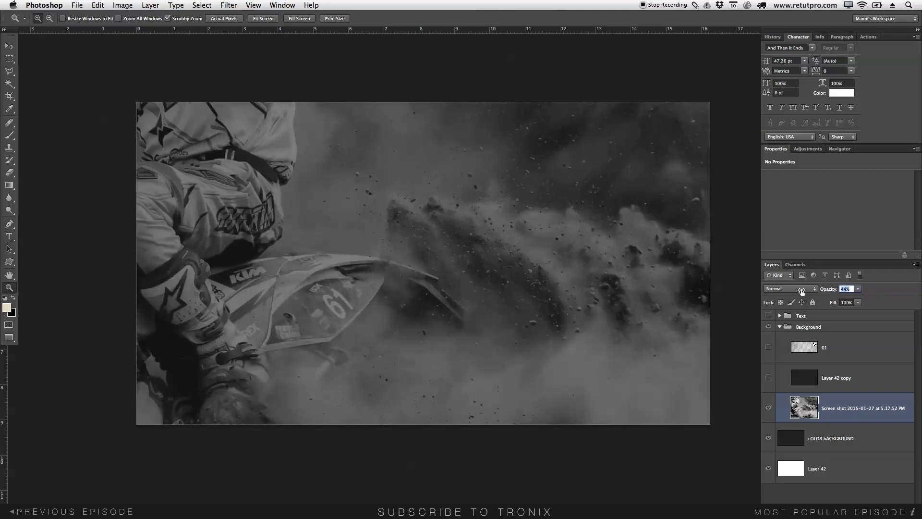
pyautogui.moveTo(801, 291); pyautogui.dragTo(800, 292)
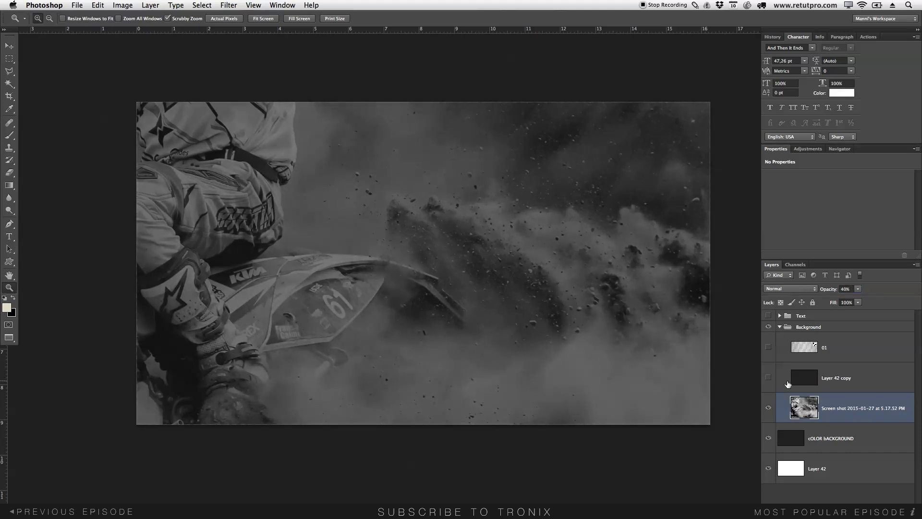
pyautogui.click(768, 408)
pyautogui.click(768, 408)
pyautogui.click(768, 408)
pyautogui.click(769, 408)
pyautogui.moveTo(532, 255); pyautogui.dragTo(505, 253)
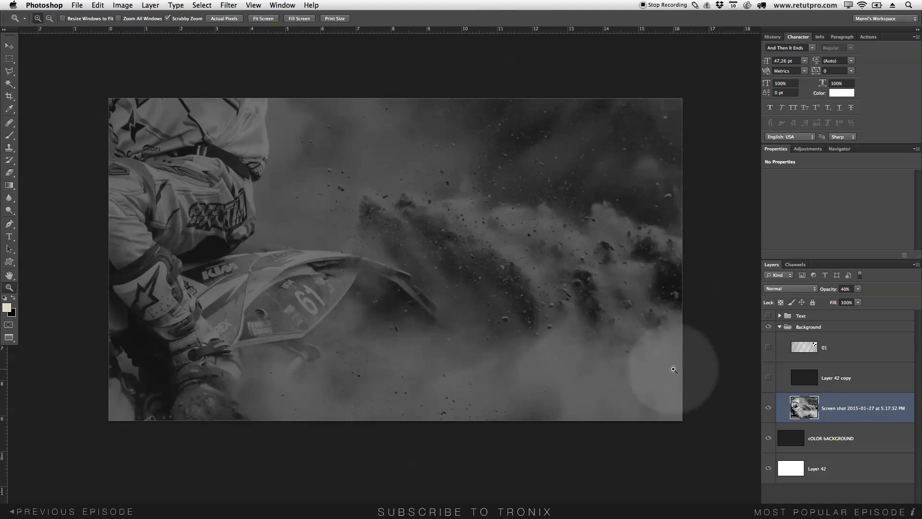
# Show the 01 stripe layer in Normal blend mode at 98% opacity.
pyautogui.click(778, 351)
pyautogui.click(769, 346)
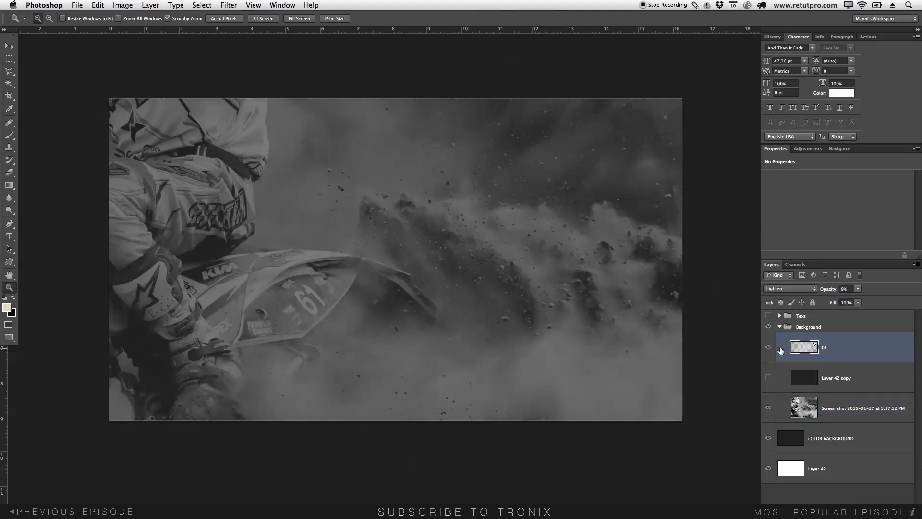
pyautogui.click(795, 289)
pyautogui.click(796, 236)
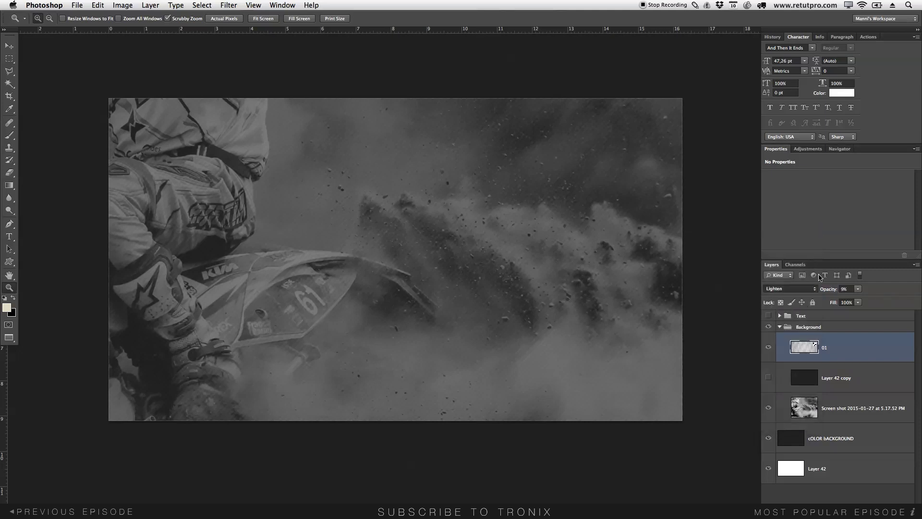
pyautogui.moveTo(829, 289); pyautogui.dragTo(919, 298)
pyautogui.write('98')
pyautogui.press('Return')
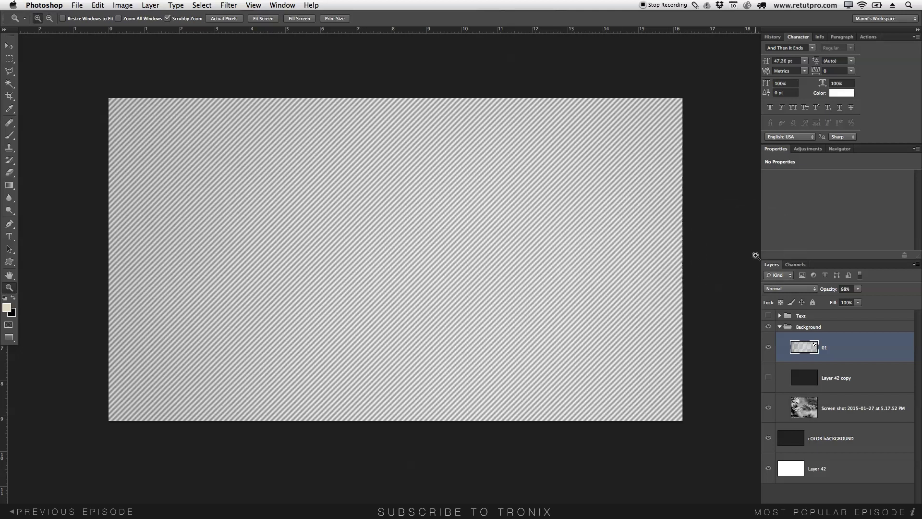
# Move layer 01 below Layer 42 copy and delete Layer 42 copy.
pyautogui.click(792, 350)
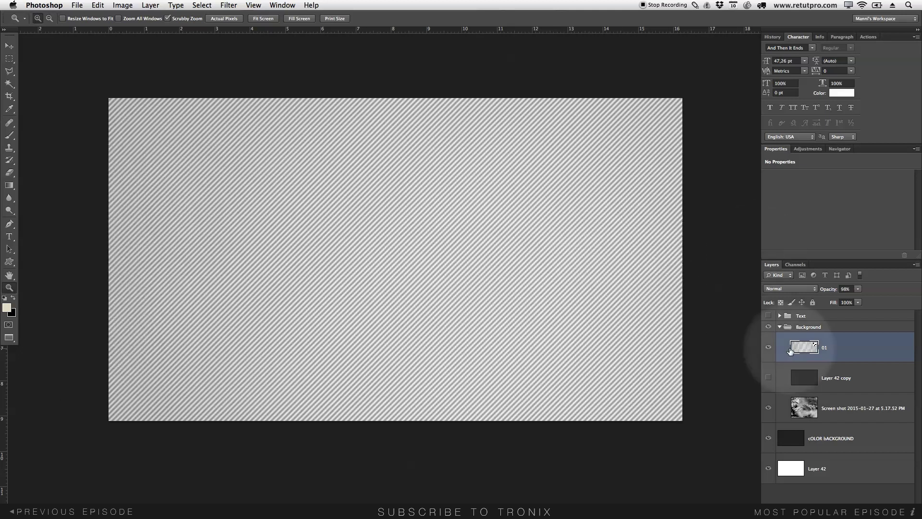
pyautogui.moveTo(800, 354); pyautogui.dragTo(803, 392)
pyautogui.click(816, 355)
pyautogui.press('Delete')
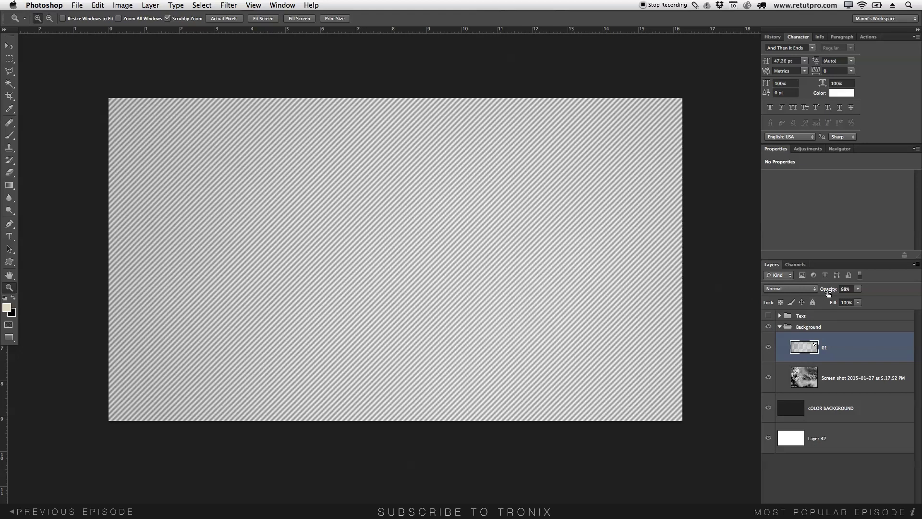
# Fade the stripe texture to about 10% opacity, toggling it to compare.
pyautogui.moveTo(829, 291); pyautogui.dragTo(799, 292)
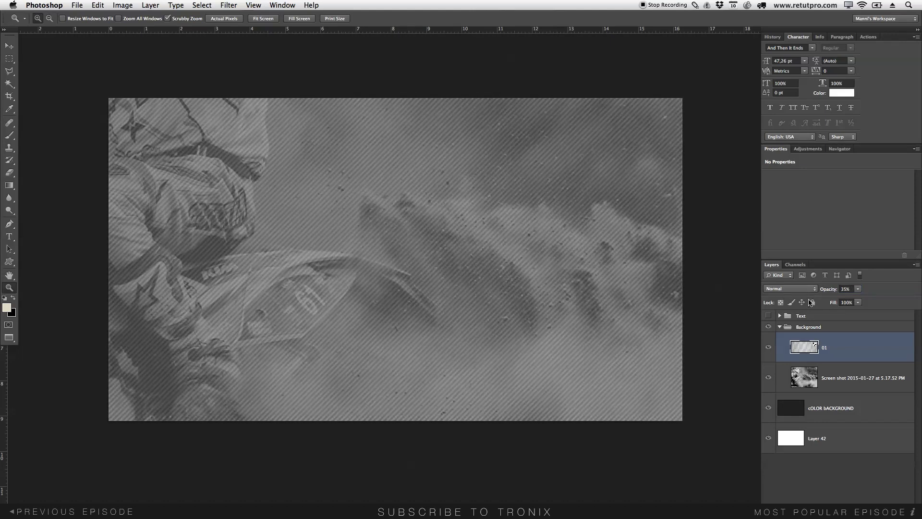
pyautogui.moveTo(831, 292); pyautogui.dragTo(821, 291)
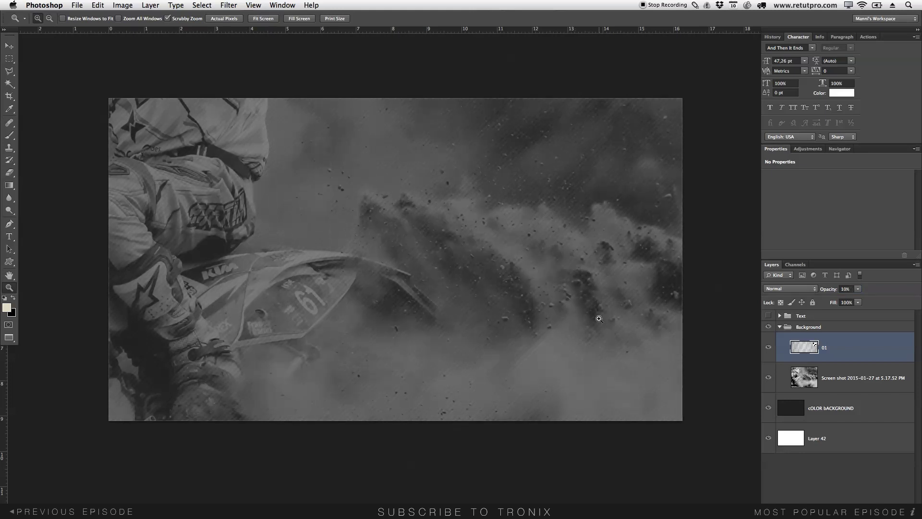
pyautogui.click(769, 349)
pyautogui.click(769, 349)
# Move the cOLOR bACKGROUND layer into the Background group and collapse the group.
pyautogui.click(229, 5)
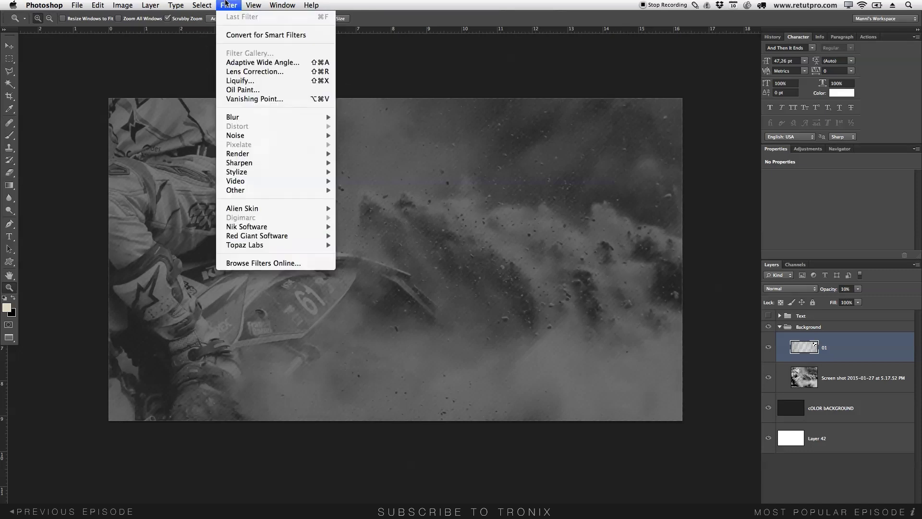
pyautogui.click(844, 354)
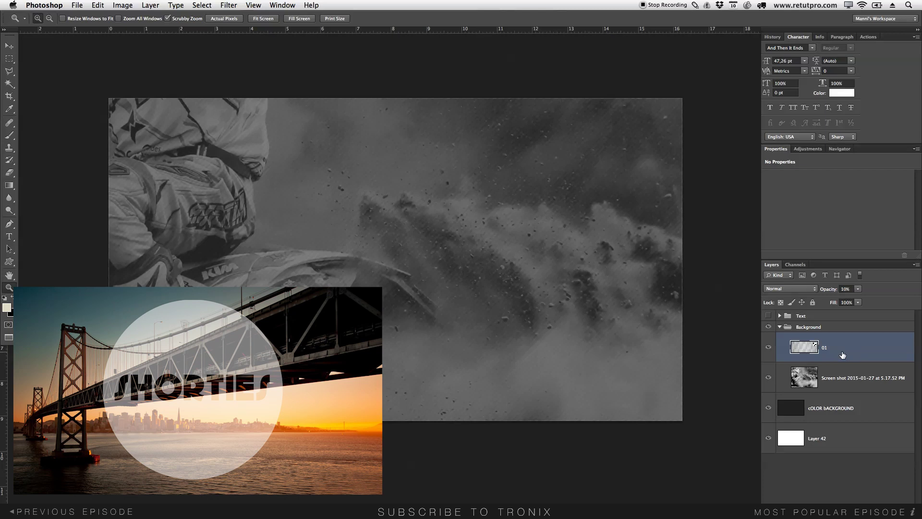
pyautogui.click(786, 328)
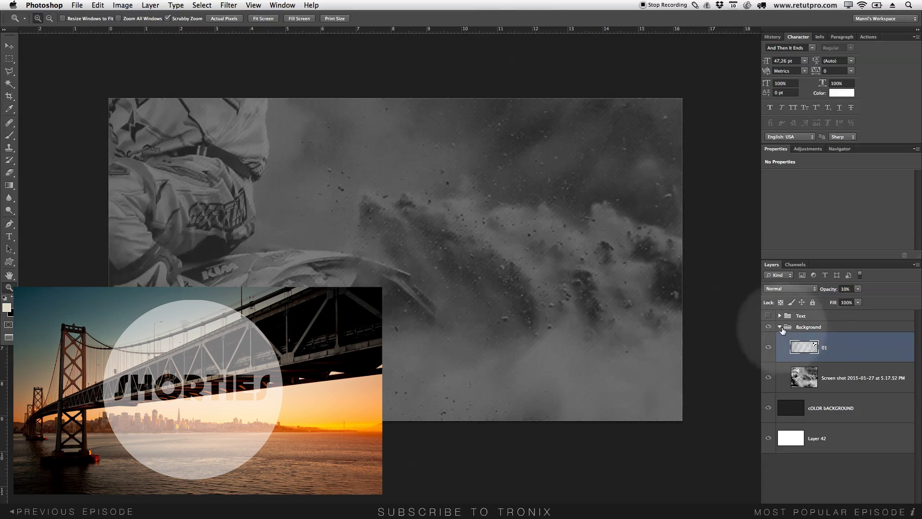
pyautogui.click(780, 327)
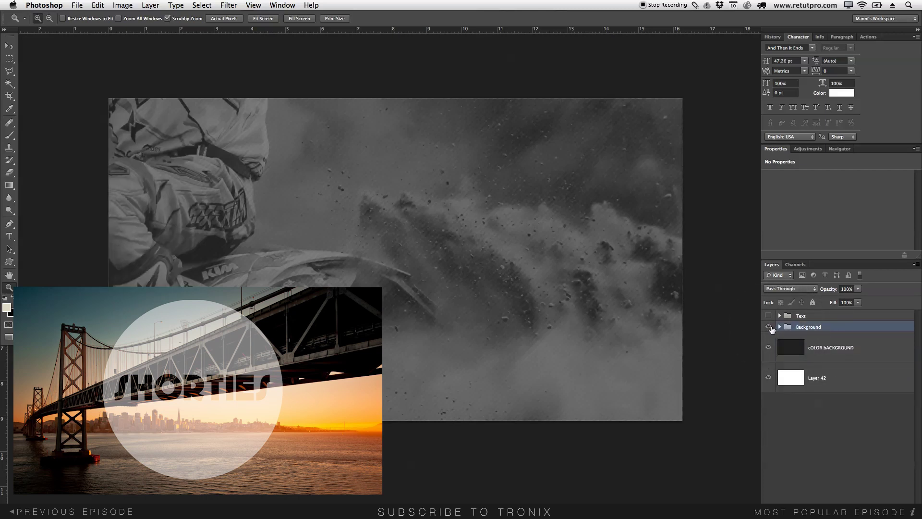
pyautogui.click(780, 327)
pyautogui.moveTo(798, 408); pyautogui.dragTo(801, 391)
pyautogui.click(780, 327)
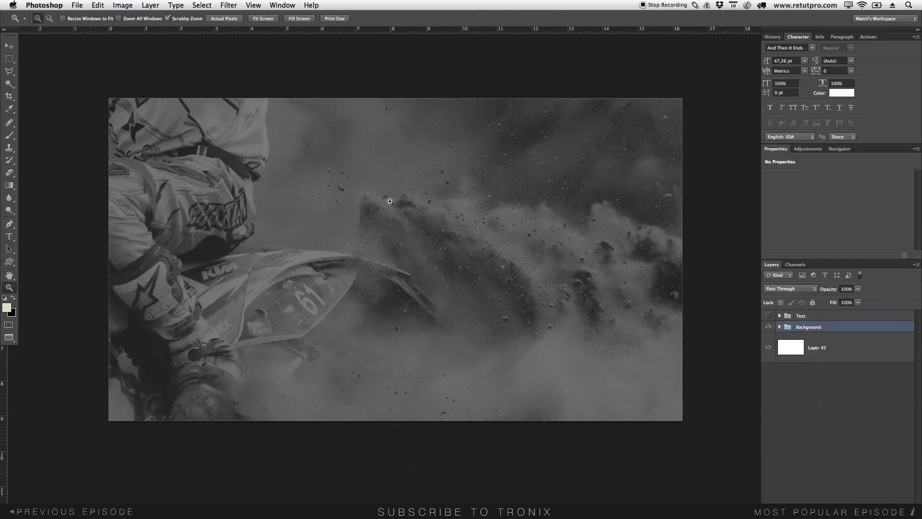
# Type 'throttle' in a paragraph text box over the photo and enlarge it to 58.26 pt.
pyautogui.press('t')
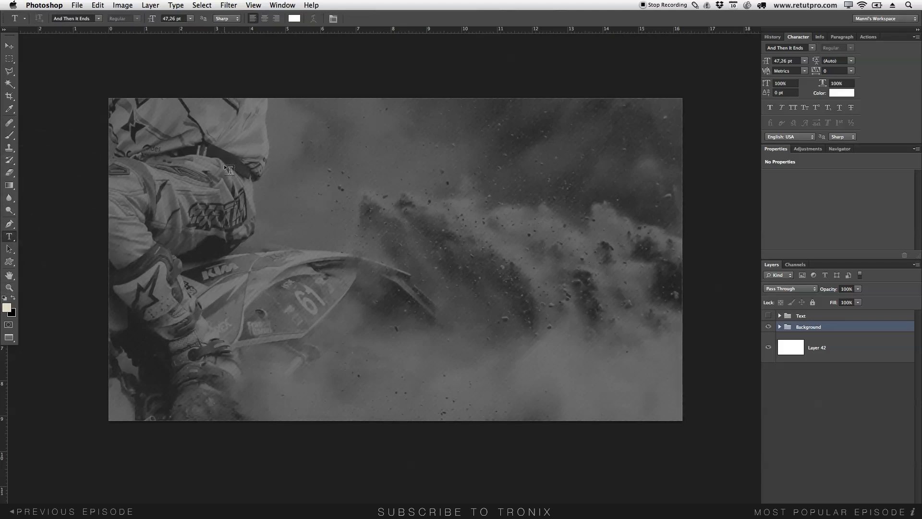
pyautogui.moveTo(221, 167); pyautogui.dragTo(655, 340)
pyautogui.write('t')
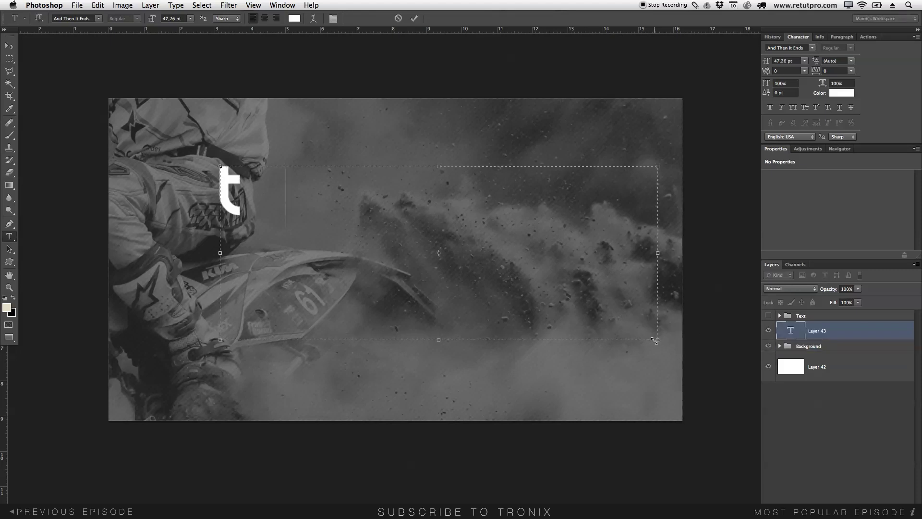
pyautogui.write('hrottle')
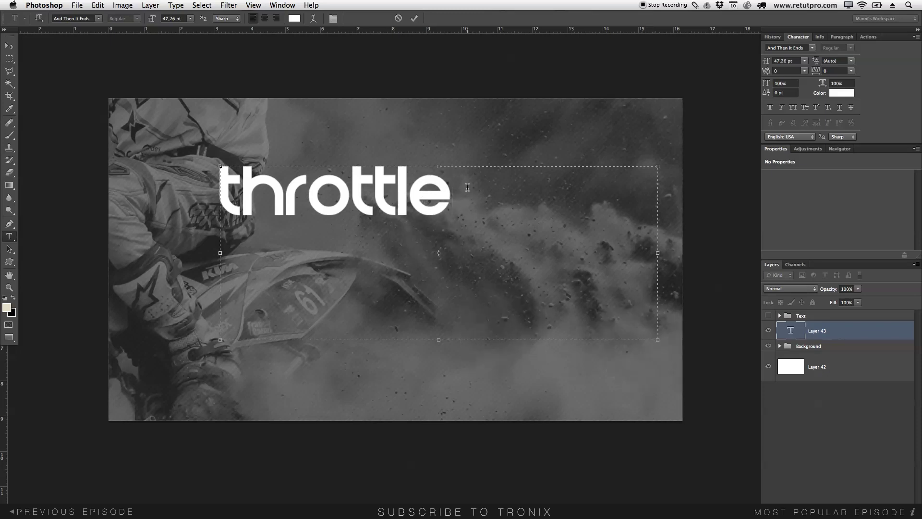
pyautogui.moveTo(498, 191); pyautogui.dragTo(156, 170)
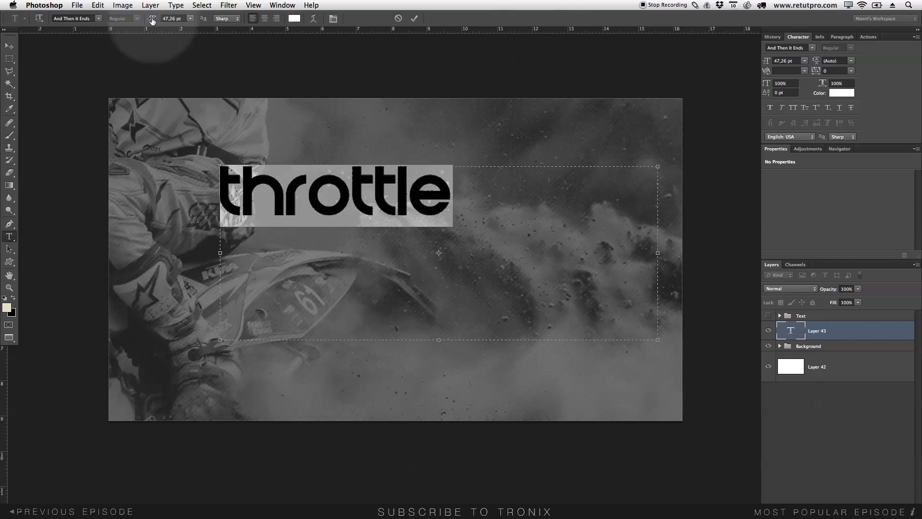
pyautogui.moveTo(151, 19); pyautogui.dragTo(161, 20)
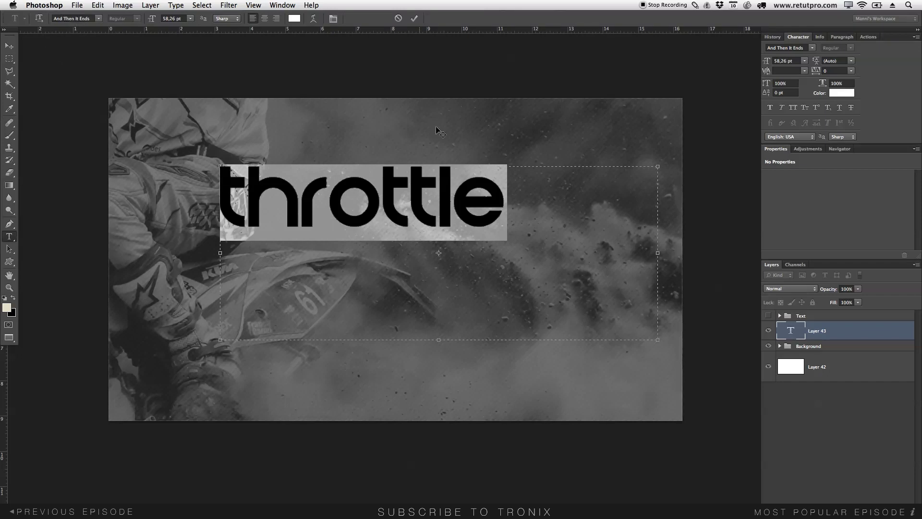
# Commit the throttle text, briefly view the reference Throttle logo, then hide the Text group.
pyautogui.click(415, 18)
pyautogui.moveTo(796, 323); pyautogui.dragTo(795, 321)
pyautogui.click(779, 316)
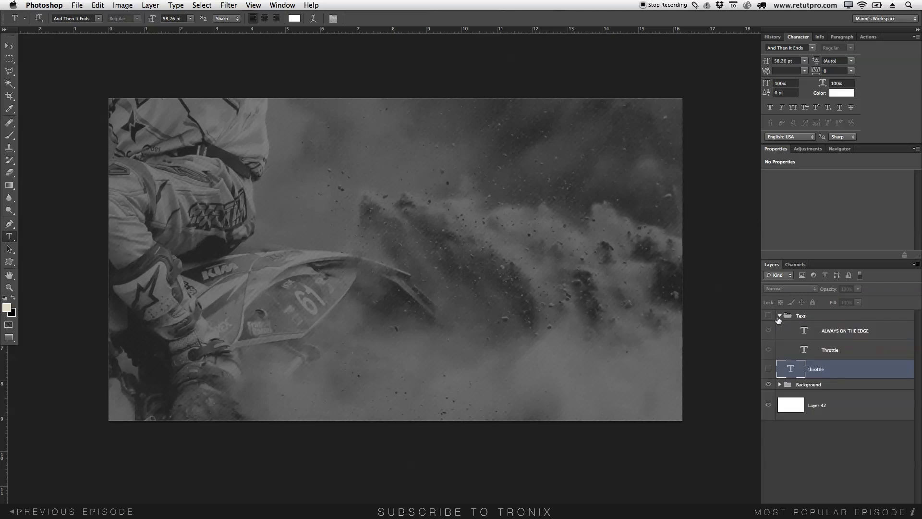
pyautogui.click(774, 329)
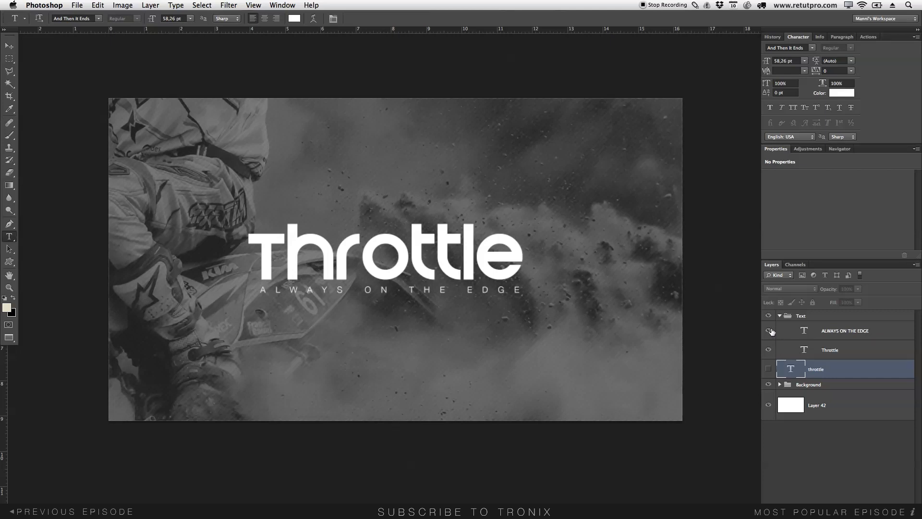
pyautogui.click(779, 316)
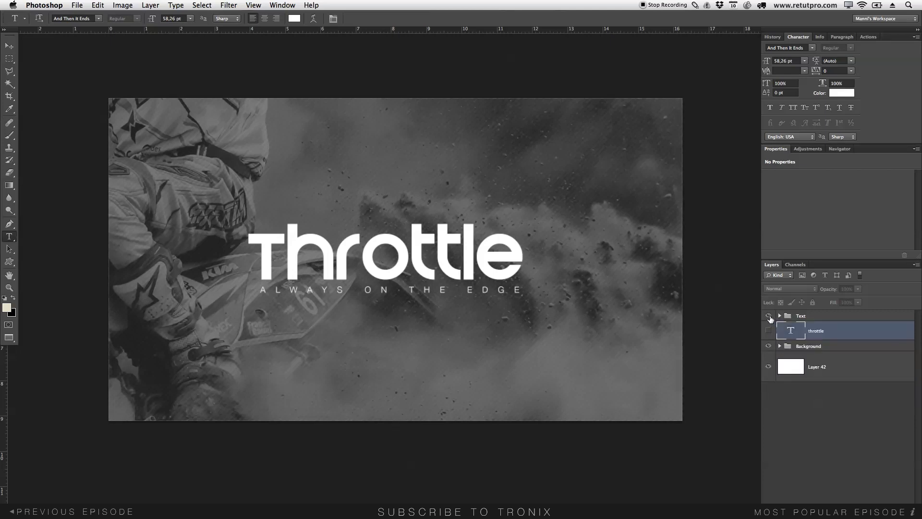
pyautogui.click(769, 315)
pyautogui.click(768, 331)
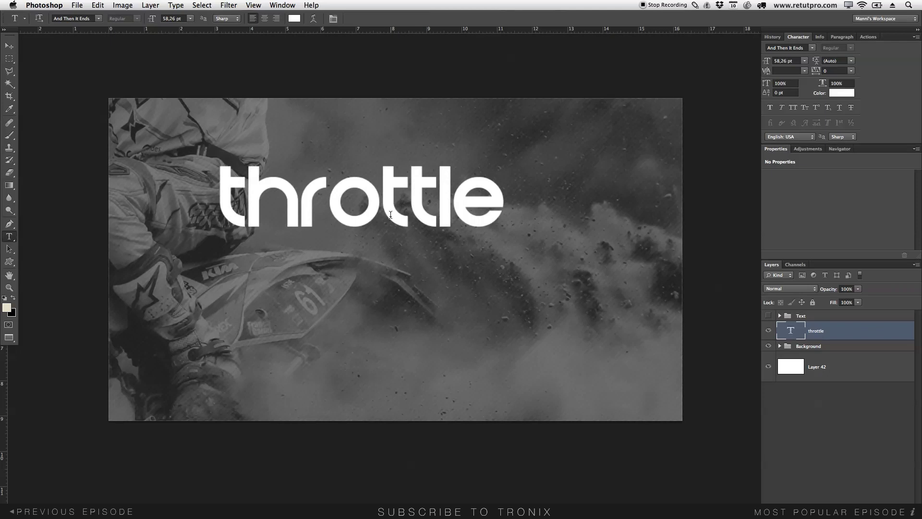
pyautogui.click(251, 183)
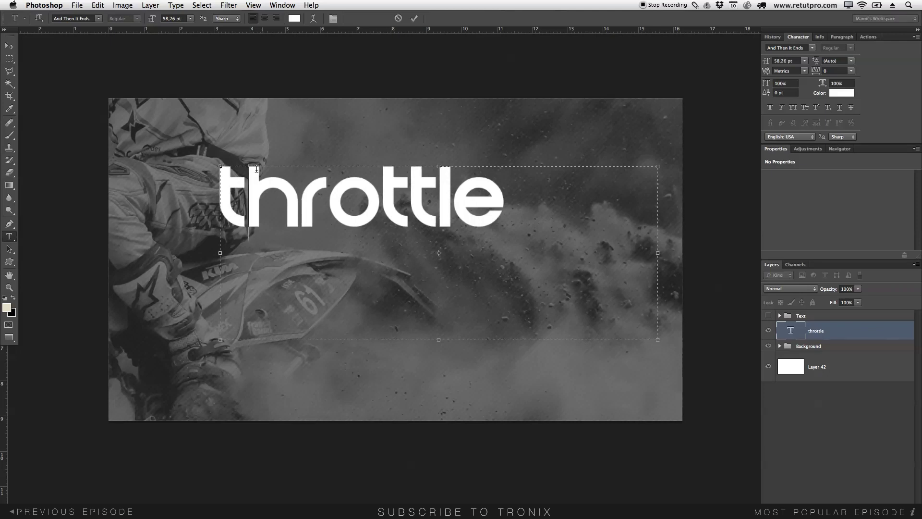
# Capitalise the text to 'Throttle', widen its letter spacing, and commit the edit.
pyautogui.hotkey('shift', 'Left')
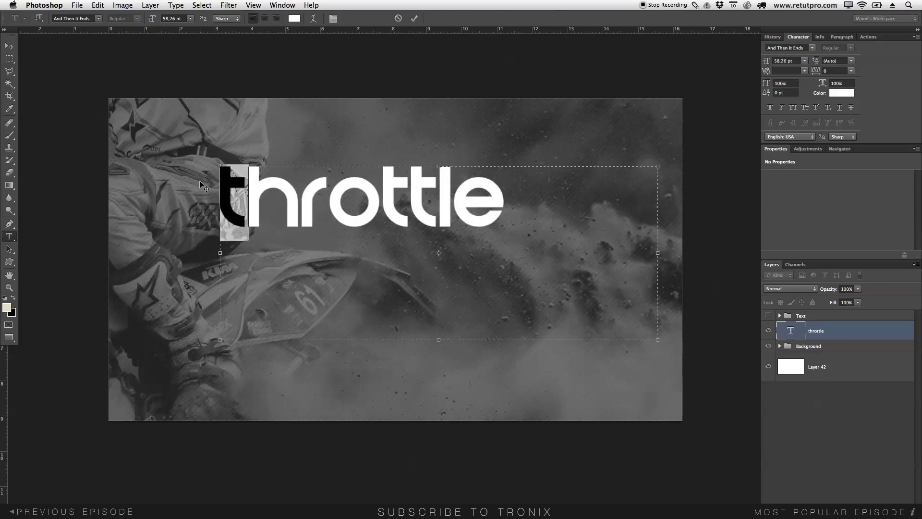
pyautogui.write('T')
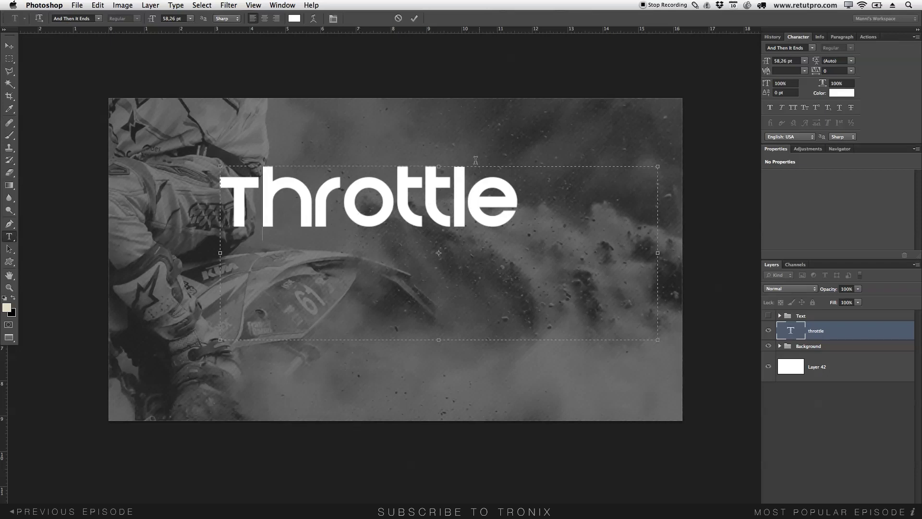
pyautogui.moveTo(546, 211); pyautogui.dragTo(168, 179)
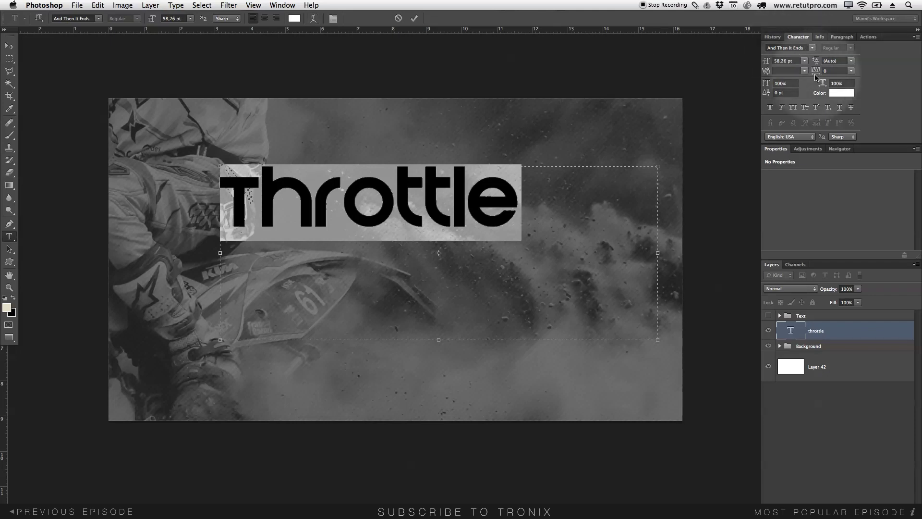
pyautogui.moveTo(817, 71); pyautogui.dragTo(825, 72)
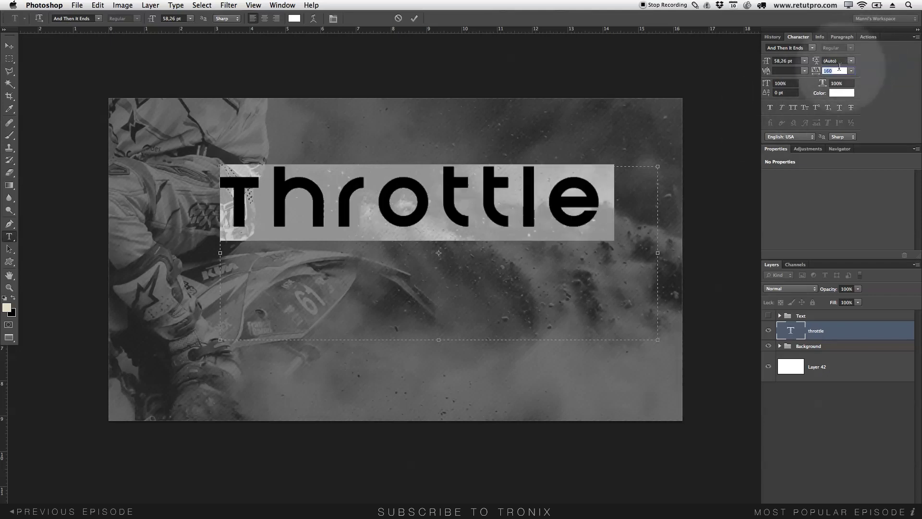
pyautogui.write('0')
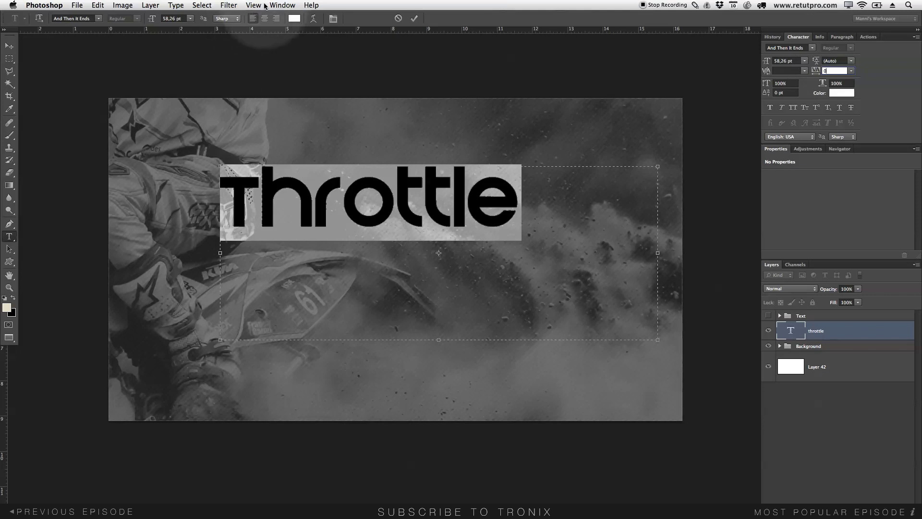
pyautogui.click(282, 4)
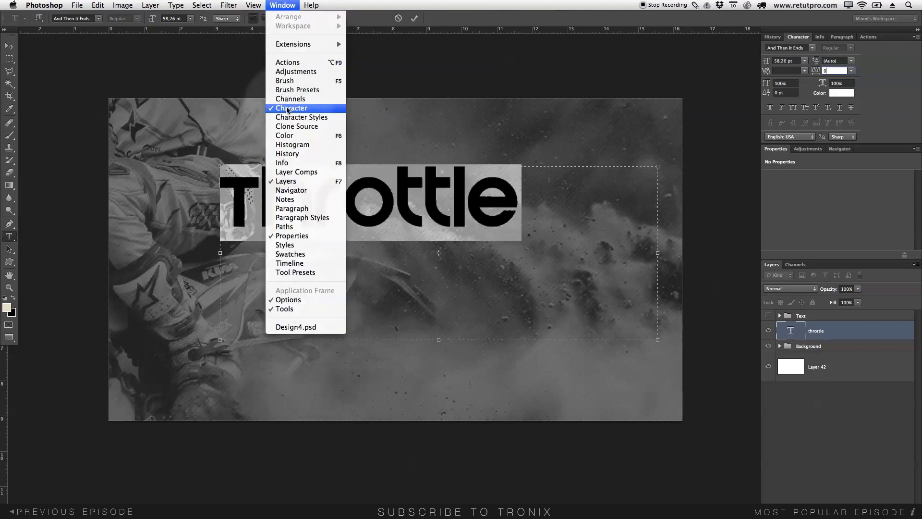
pyautogui.click(270, 108)
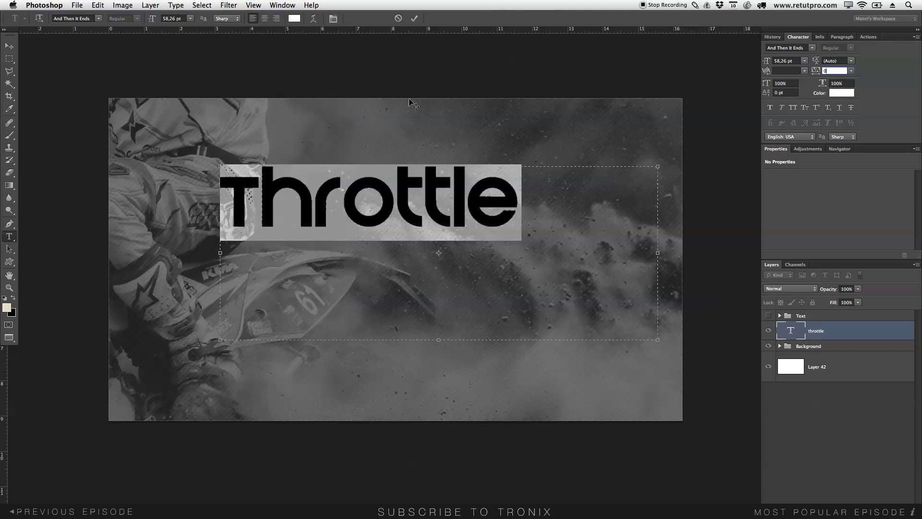
pyautogui.click(414, 18)
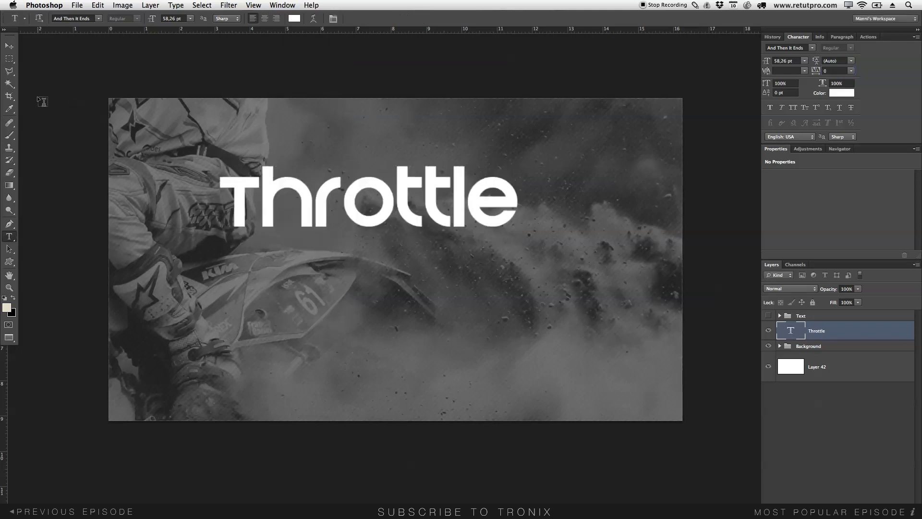
# Move the Throttle text down and right toward the photo's centre.
pyautogui.press('v')
pyautogui.moveTo(351, 194); pyautogui.dragTo(369, 230)
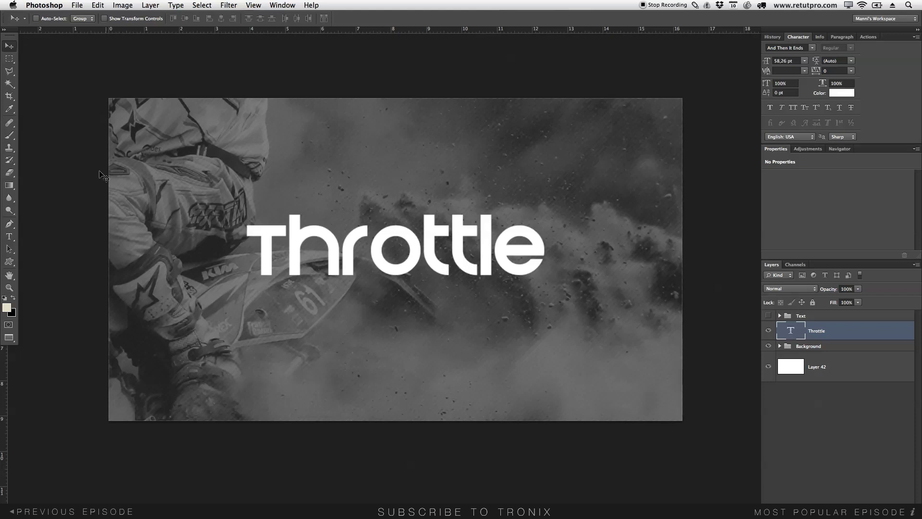
pyautogui.click(9, 236)
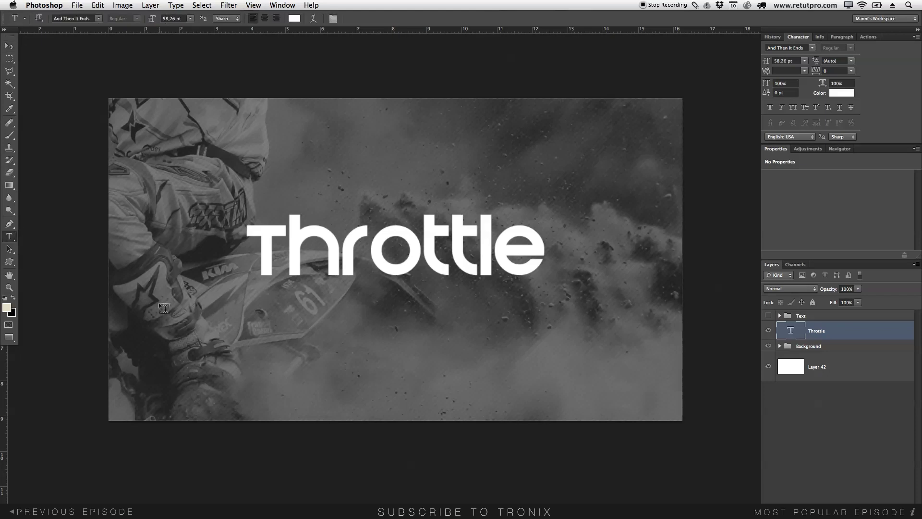
# Draw a text box below the Throttle logo and paste the ALWAYS ON THE EDGE tagline.
pyautogui.moveTo(160, 309); pyautogui.dragTo(634, 364)
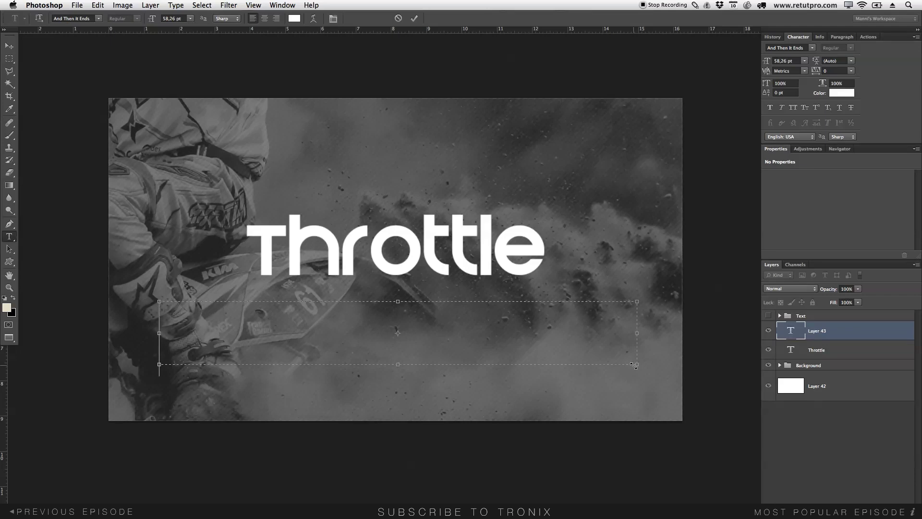
pyautogui.write('A')
pyautogui.press('super+a')
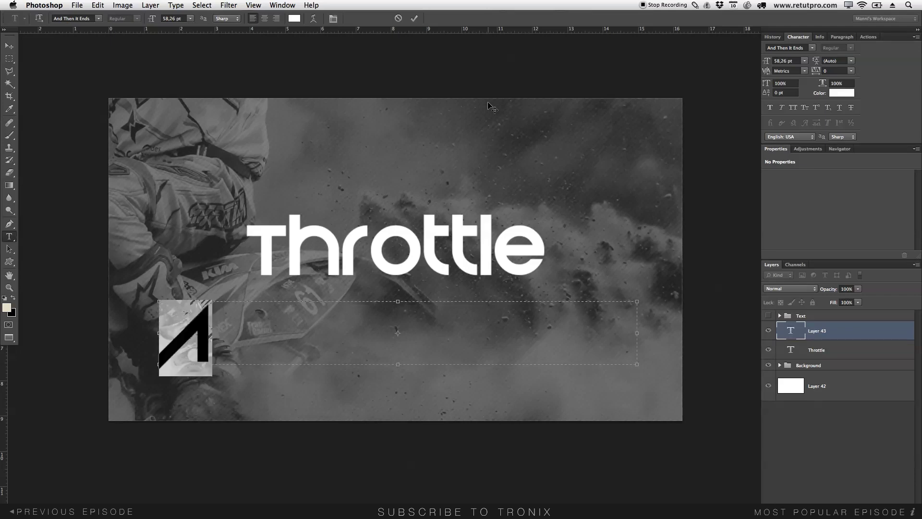
pyautogui.moveTo(152, 19); pyautogui.dragTo(131, 15)
pyautogui.write('ALWAYS ON THE EDGE')
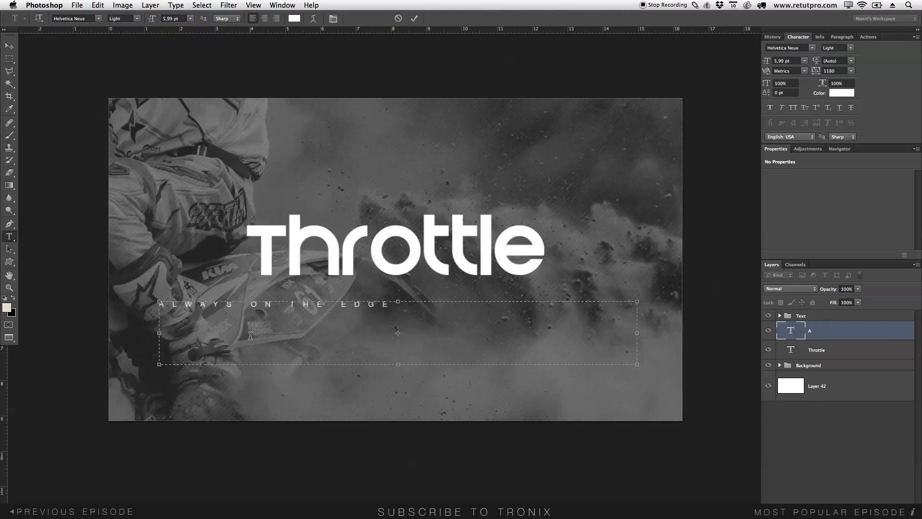
pyautogui.moveTo(420, 306); pyautogui.dragTo(165, 298)
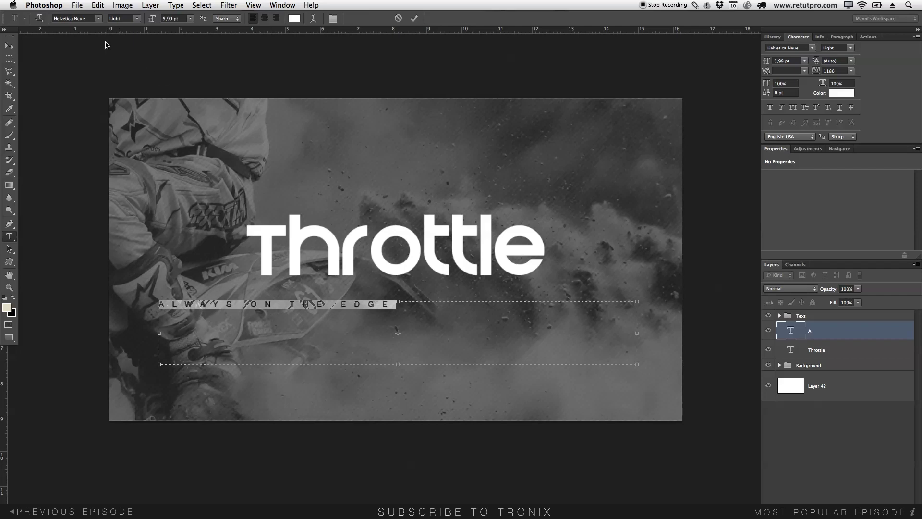
# Set the tagline to Helvetica Neue Light at 11.99 pt with tracking 0, and commit it.
pyautogui.click(98, 18)
pyautogui.scroll(5, 98, 103)
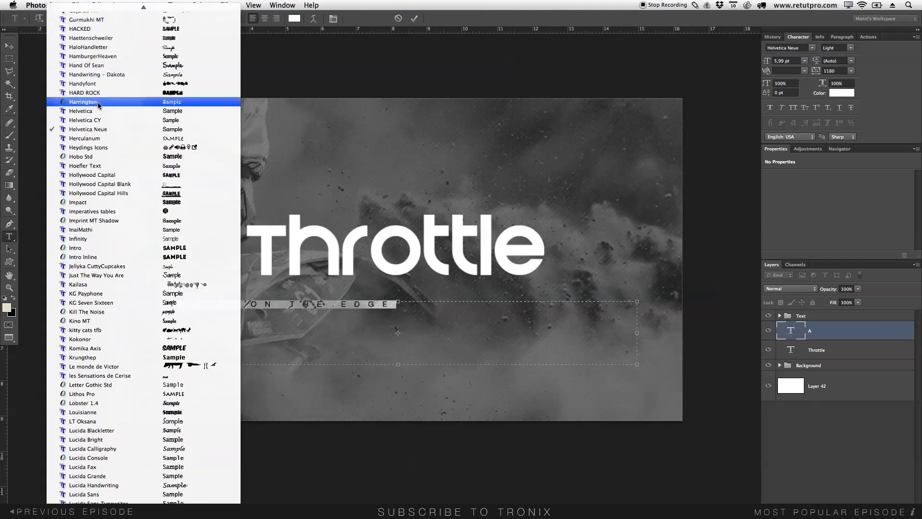
pyautogui.click(92, 130)
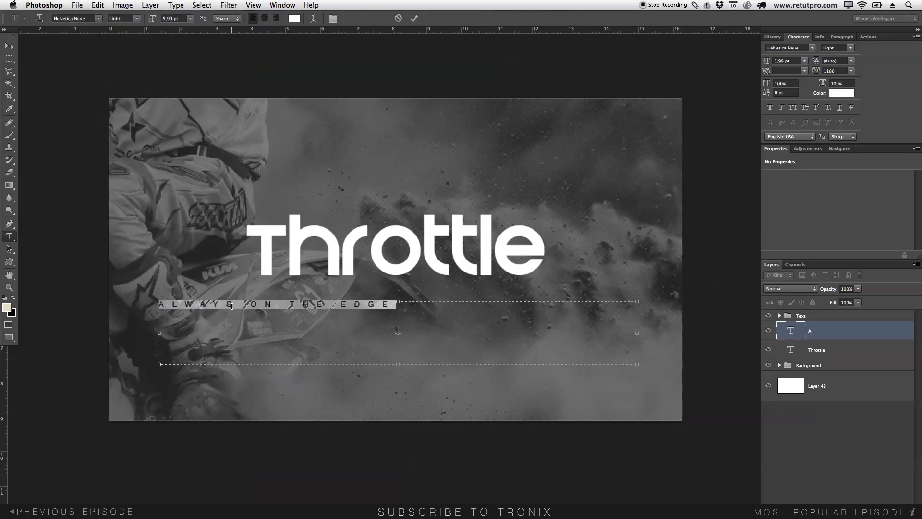
pyautogui.moveTo(152, 18); pyautogui.dragTo(475, 79)
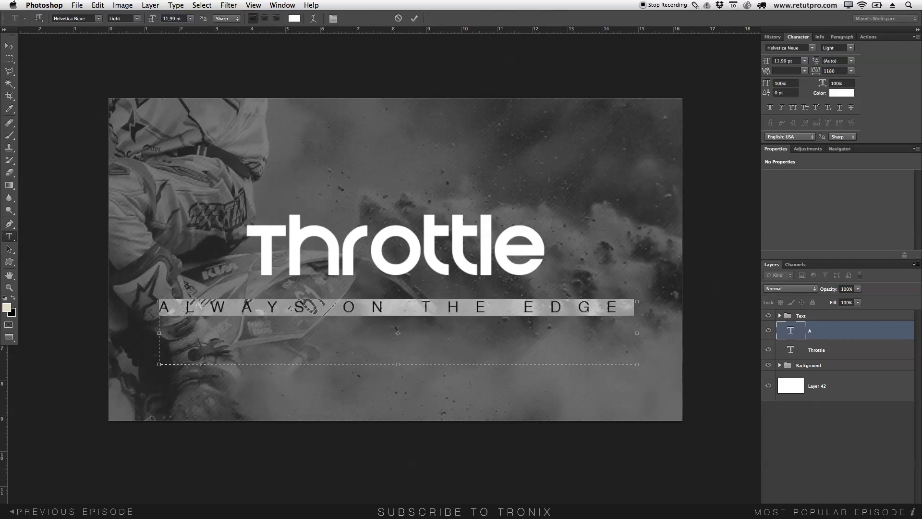
pyautogui.click(835, 70)
pyautogui.write('0')
pyautogui.press('Return')
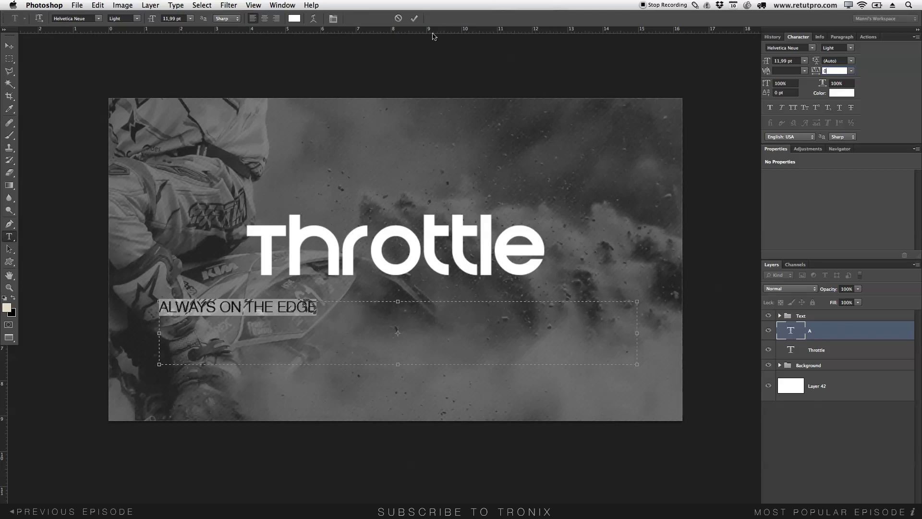
pyautogui.click(414, 19)
pyautogui.click(10, 46)
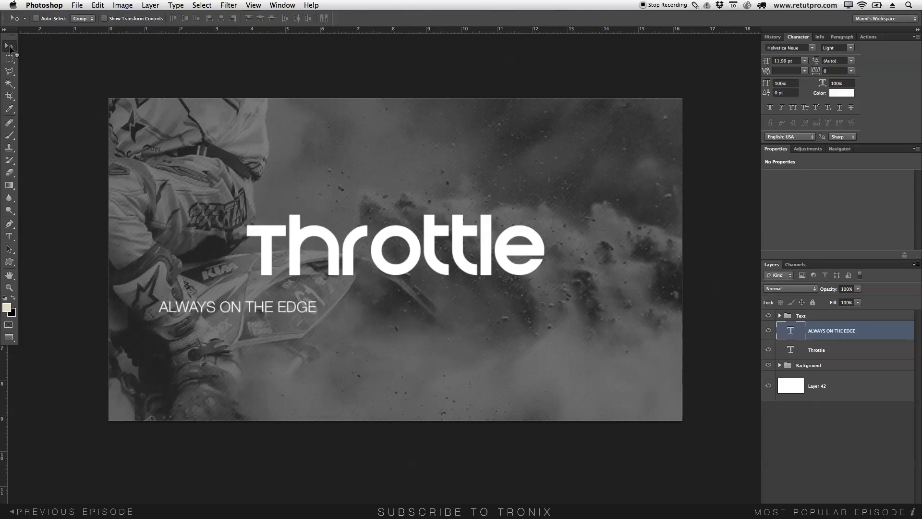
# Move the tagline up under the Throttle logo and shrink its font size to 7.99 pt.
pyautogui.moveTo(215, 309); pyautogui.dragTo(314, 291)
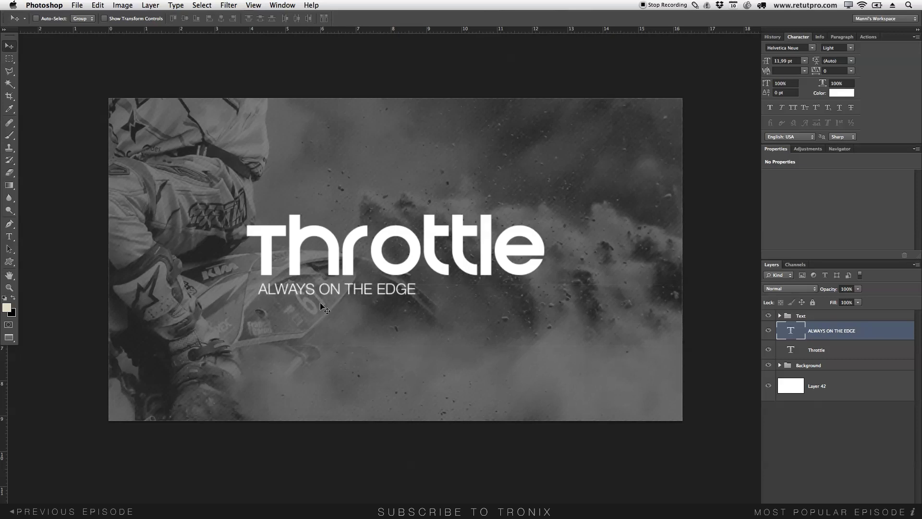
pyautogui.press('t')
pyautogui.click(362, 285)
pyautogui.moveTo(423, 288); pyautogui.dragTo(237, 288)
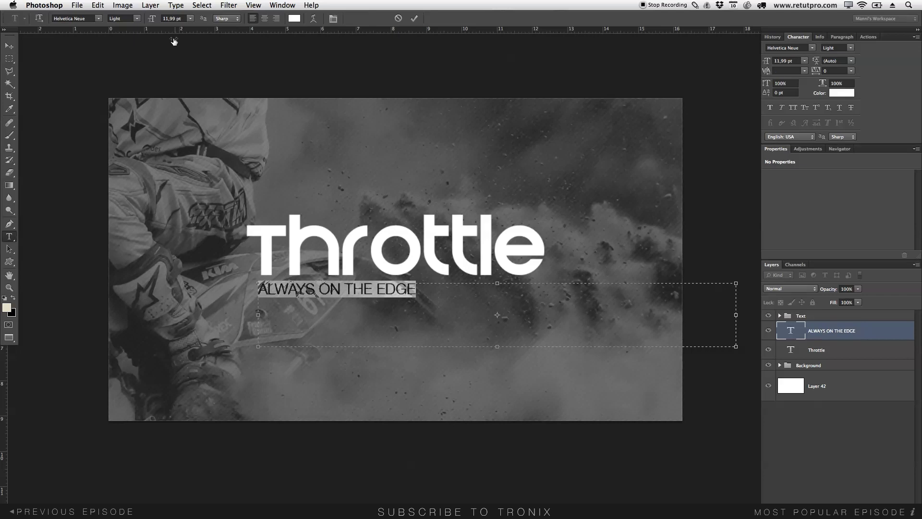
pyautogui.moveTo(155, 20); pyautogui.dragTo(155, 20)
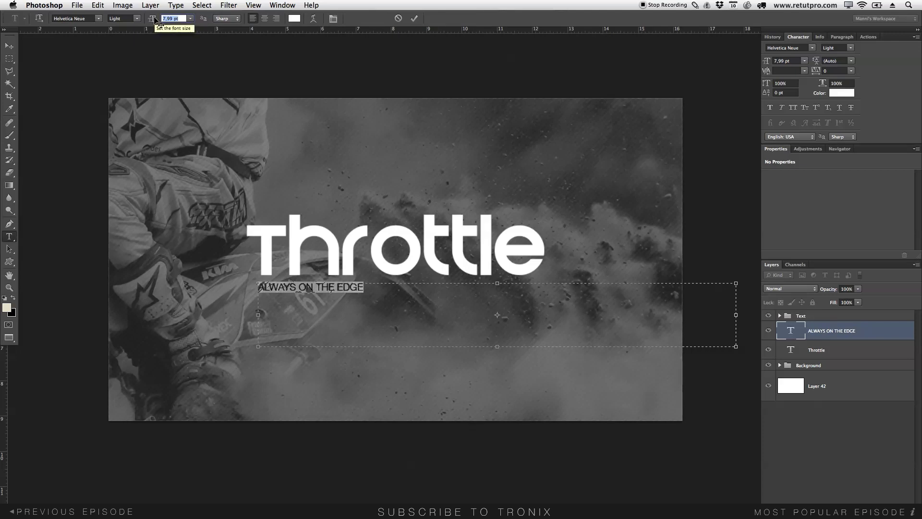
pyautogui.click(154, 19)
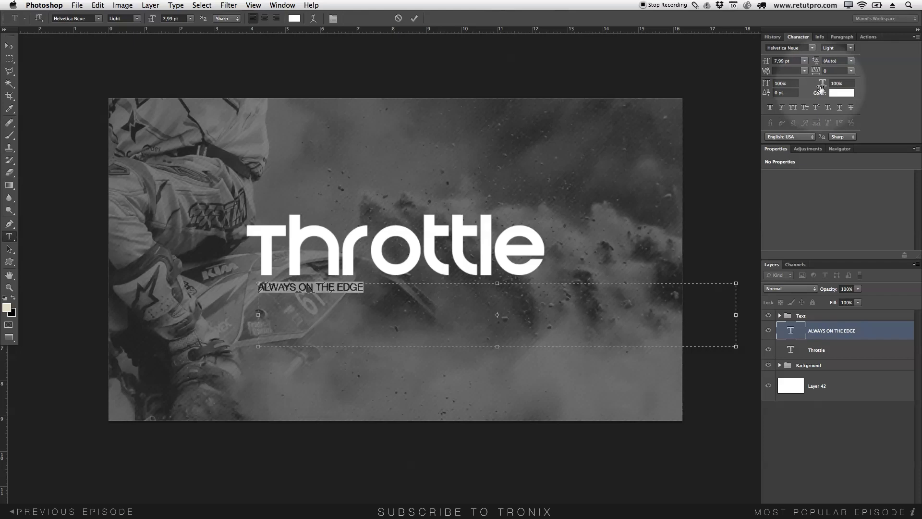
# Spread the tagline's tracking to 1040 so it spans the logo's width, and commit.
pyautogui.moveTo(816, 71); pyautogui.dragTo(838, 68)
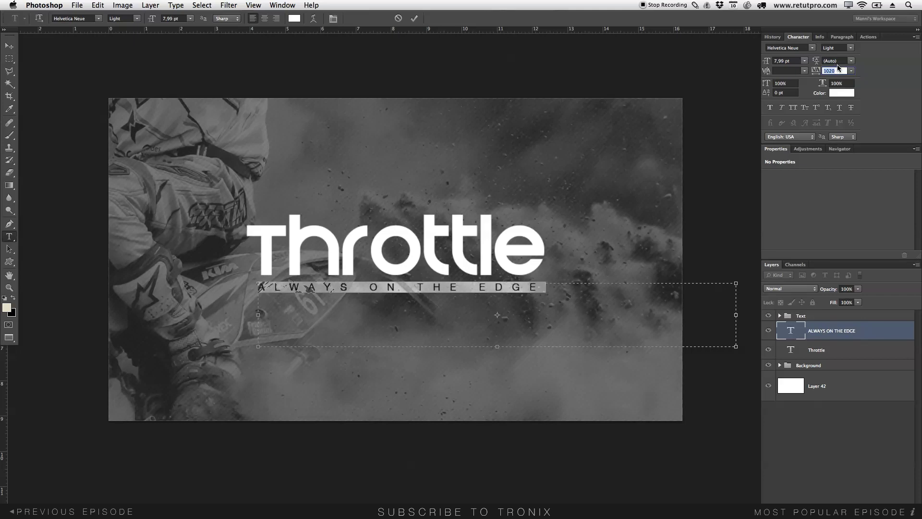
pyautogui.write('1000')
pyautogui.press('Return')
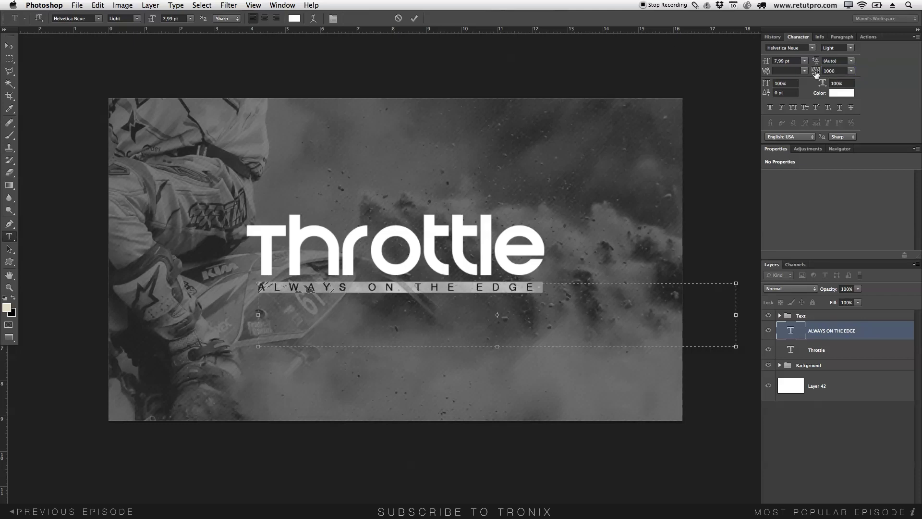
pyautogui.moveTo(816, 72); pyautogui.dragTo(819, 72)
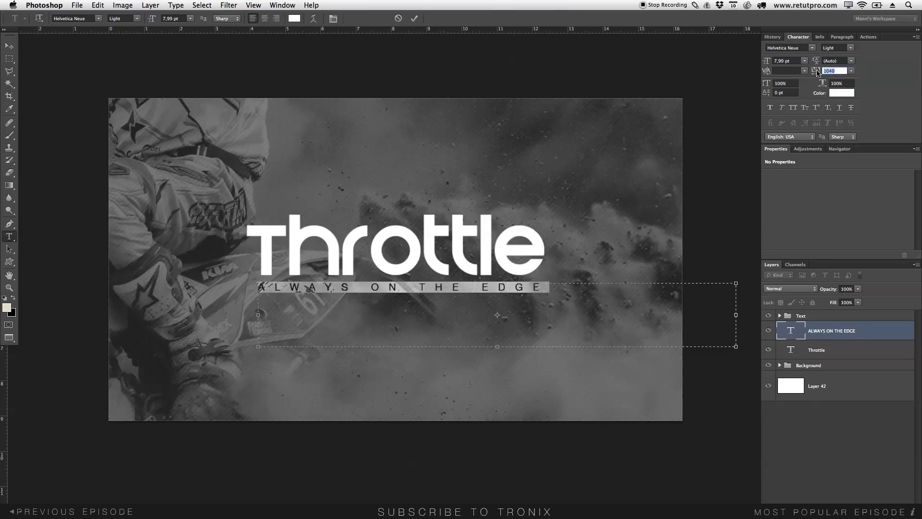
pyautogui.click(414, 18)
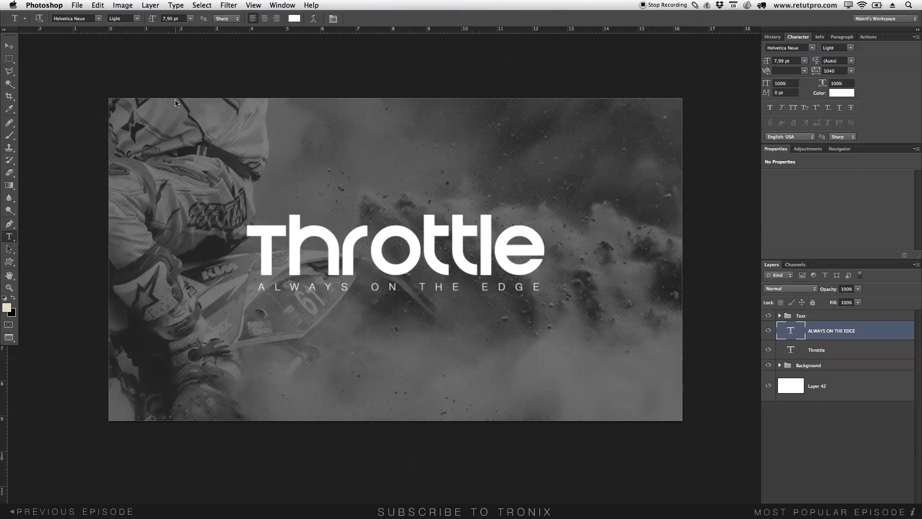
# Nudge the spaced tagline slightly left with the Move tool and arrow key, then toggle the Text group.
pyautogui.press('v')
pyautogui.moveTo(305, 280); pyautogui.dragTo(306, 275)
pyautogui.press('Left')
pyautogui.press('Left')
pyautogui.press('Left')
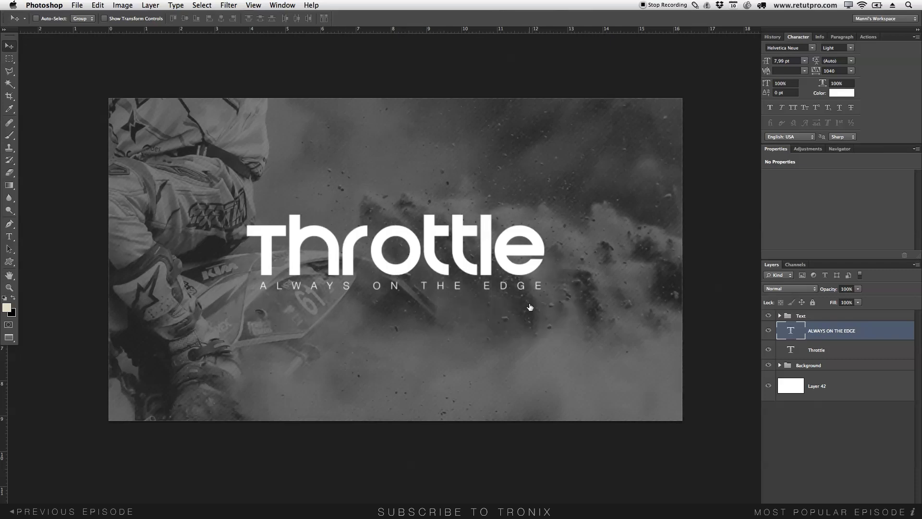
pyautogui.click(780, 317)
pyautogui.click(780, 316)
# Hide the Background photo group and fill Layer 42 with black.
pyautogui.click(773, 365)
pyautogui.click(783, 385)
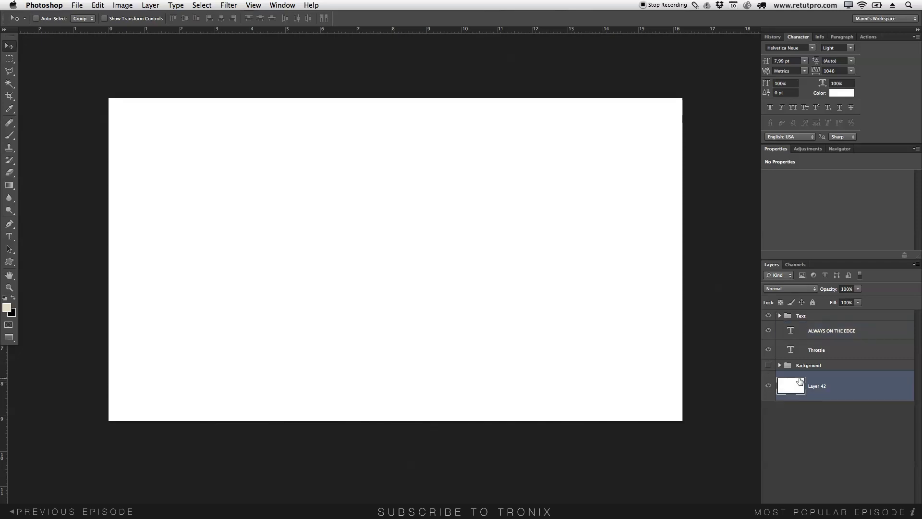
pyautogui.press('super+BackSpace')
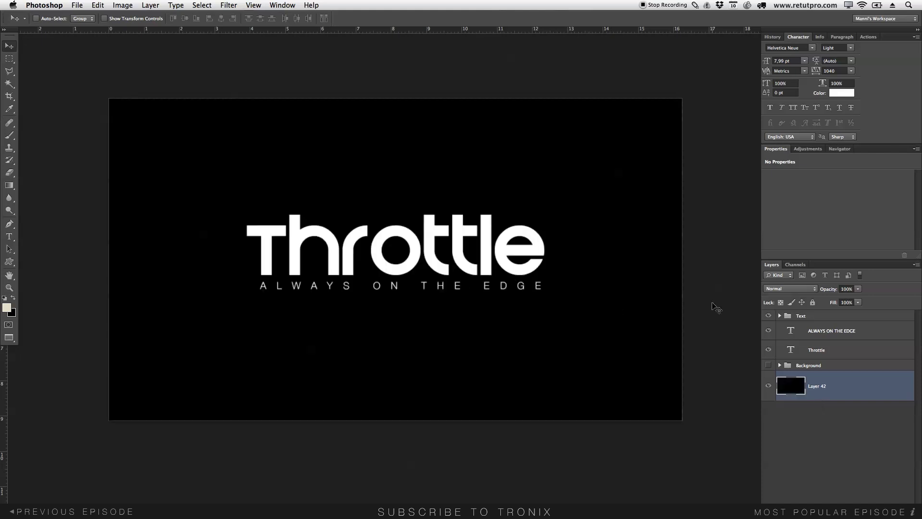
# Select the ALWAYS ON THE EDGE and Throttle layers together and shift them slightly left.
pyautogui.click(802, 331)
pyautogui.keyDown('shift'); pyautogui.click(820, 349); pyautogui.keyUp('shift')
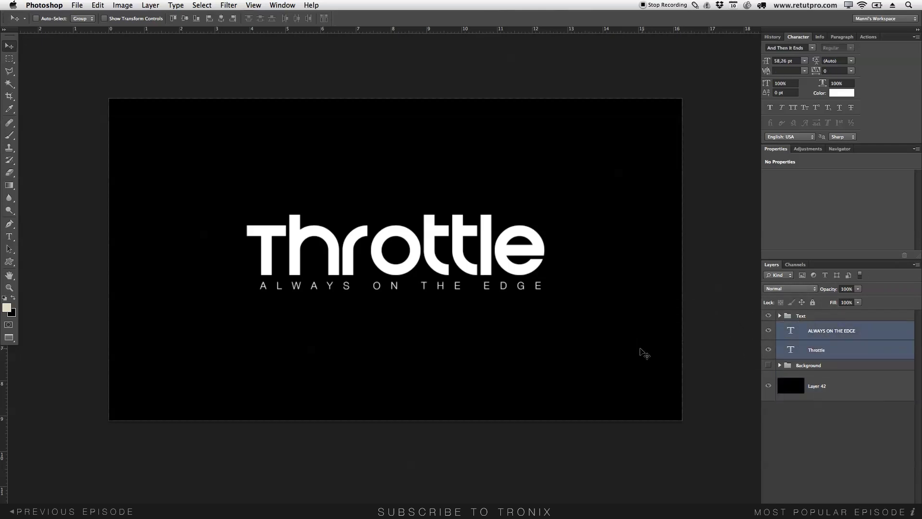
pyautogui.moveTo(470, 307); pyautogui.dragTo(464, 305)
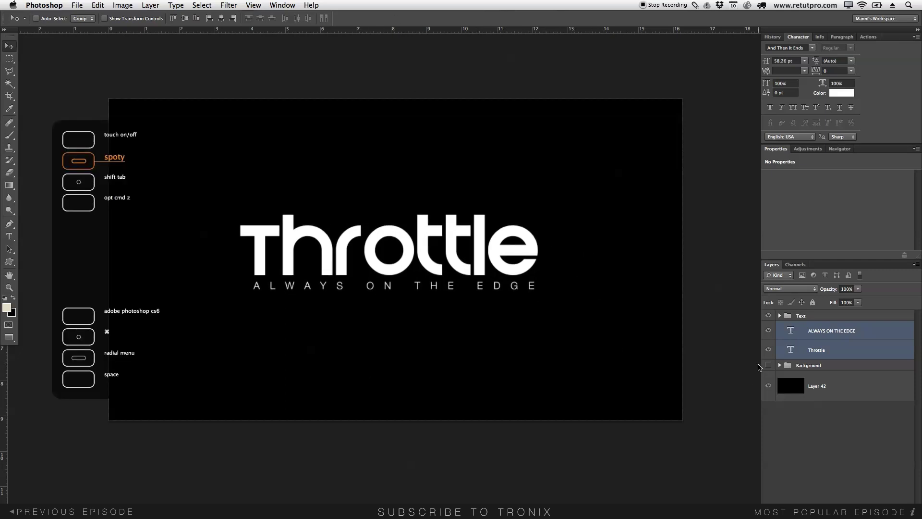
# Make the Background photo group visible again behind the logo and tagline.
pyautogui.click(768, 366)
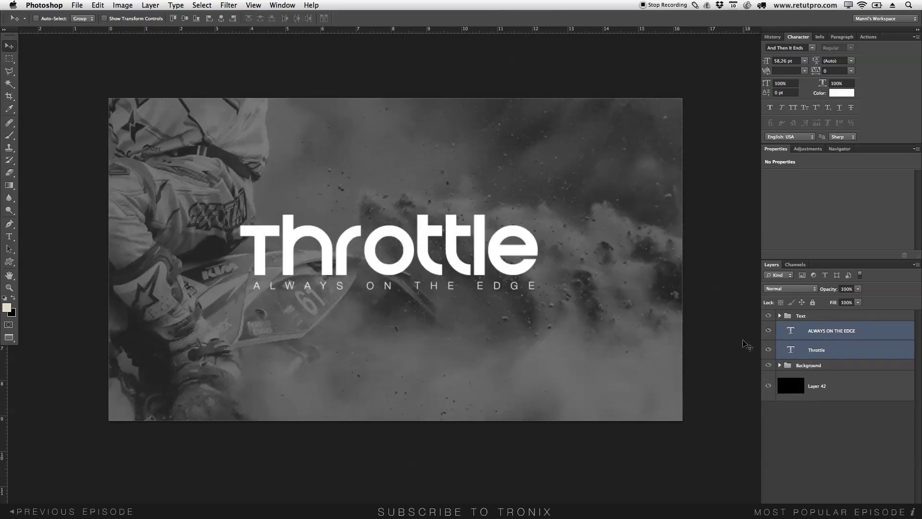